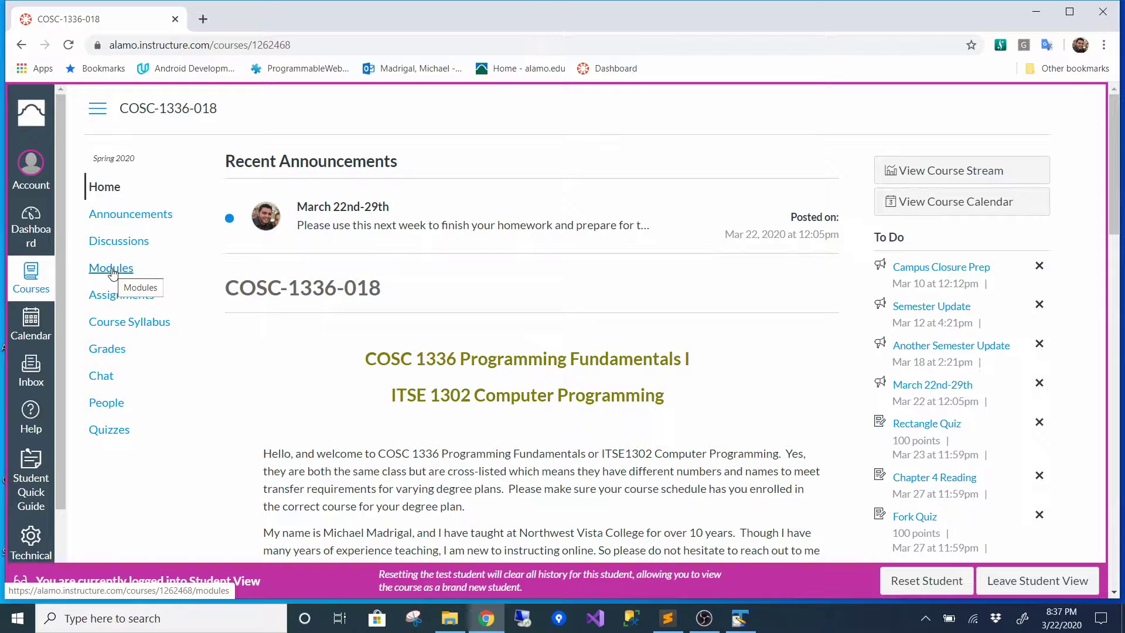
- Open the course's Modules page and look through the modules from Getting Started to Writing Classes
click(112, 269)
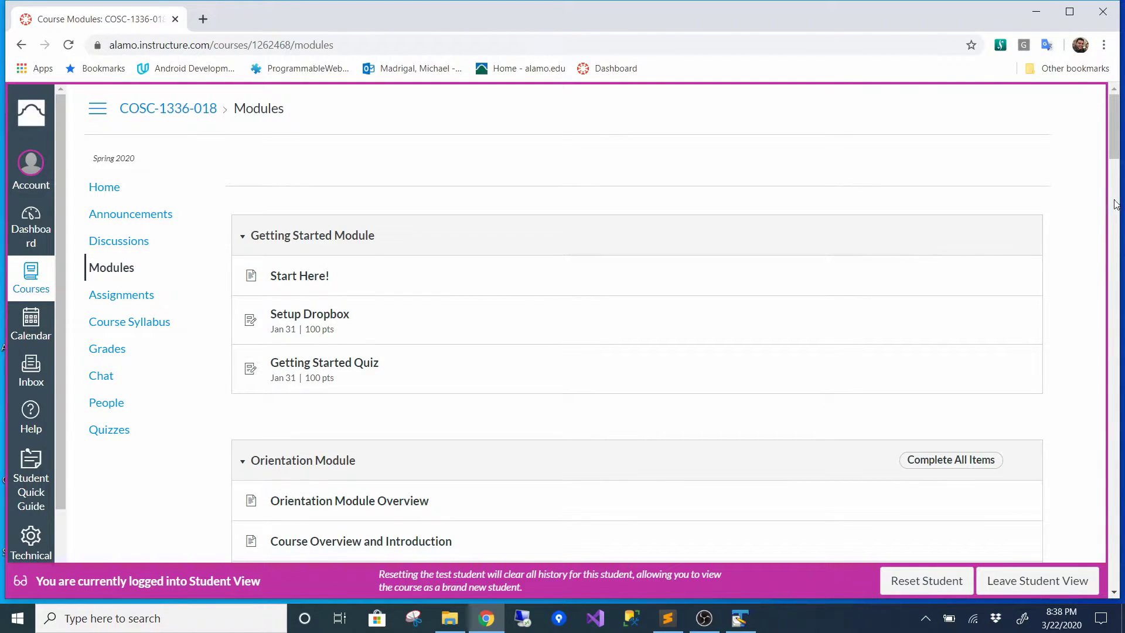
drag(1119, 139, 1119, 511)
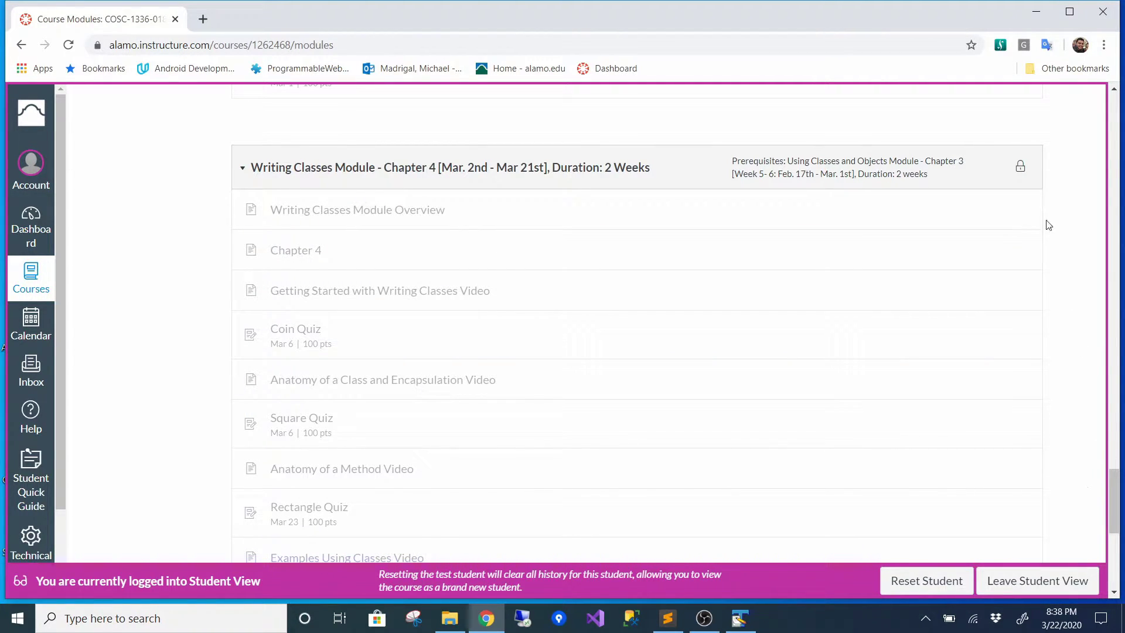
drag(1116, 494, 1118, 170)
scroll(916, 213, down, 1)
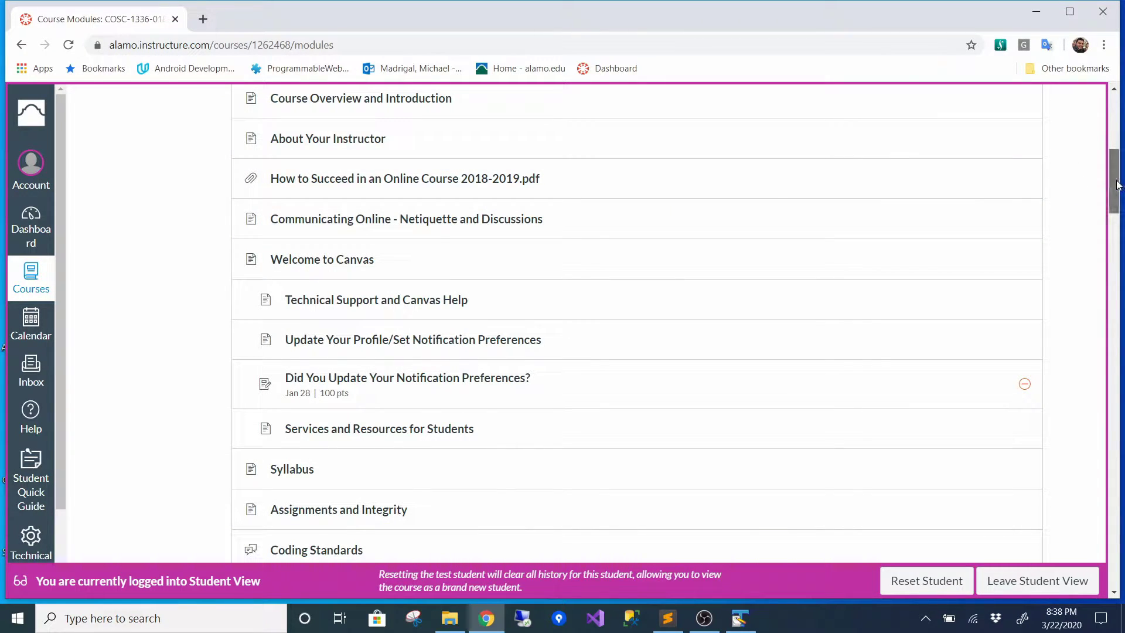
drag(1118, 185, 1118, 241)
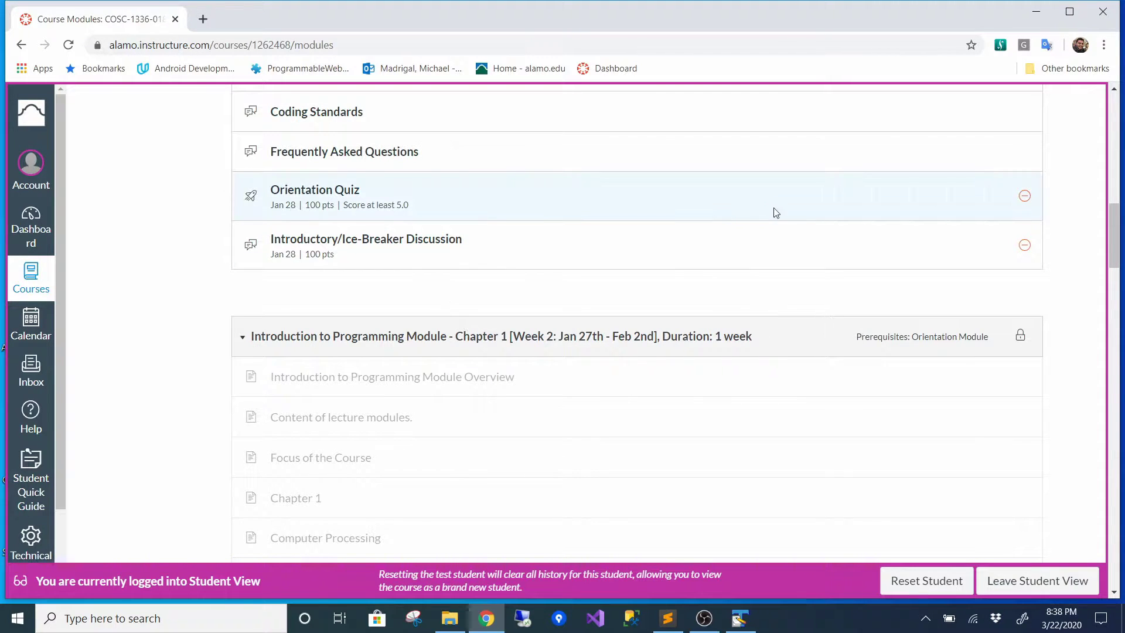
drag(1116, 238, 1116, 155)
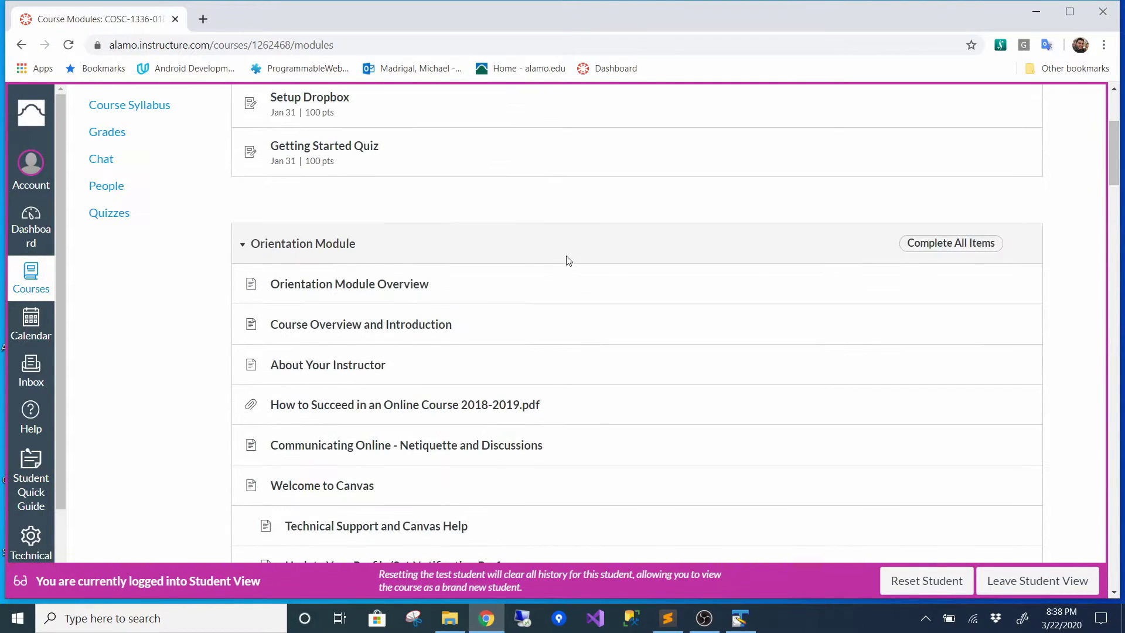
- Open the Orientation Module Overview, read through it and continue to the Course Overview and Introduction page
click(385, 285)
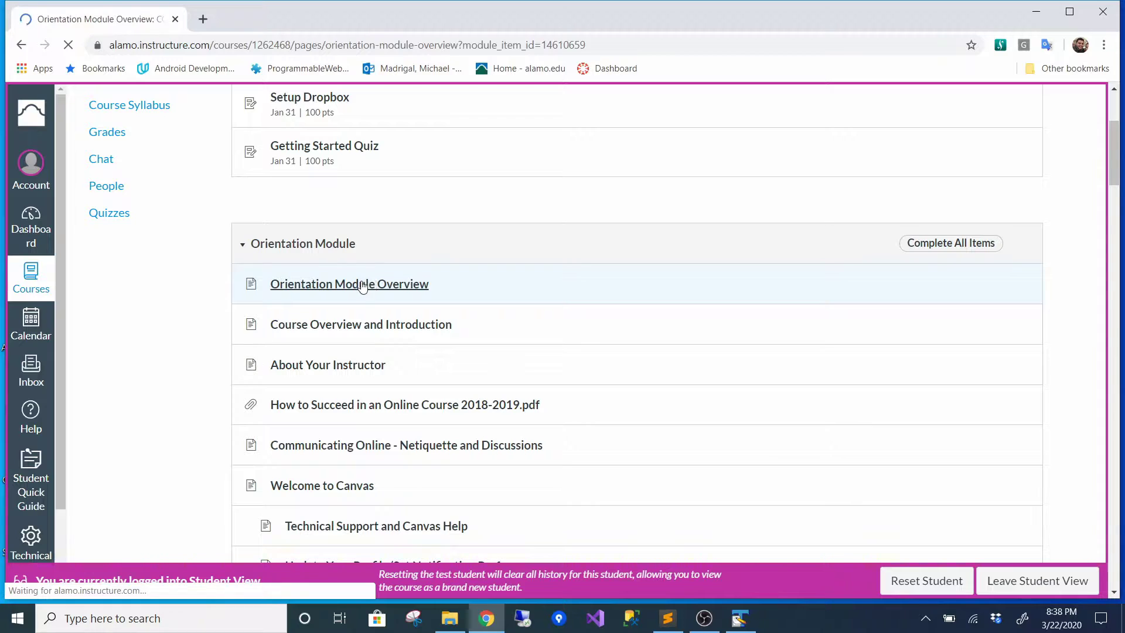
scroll(1063, 470, down, 8)
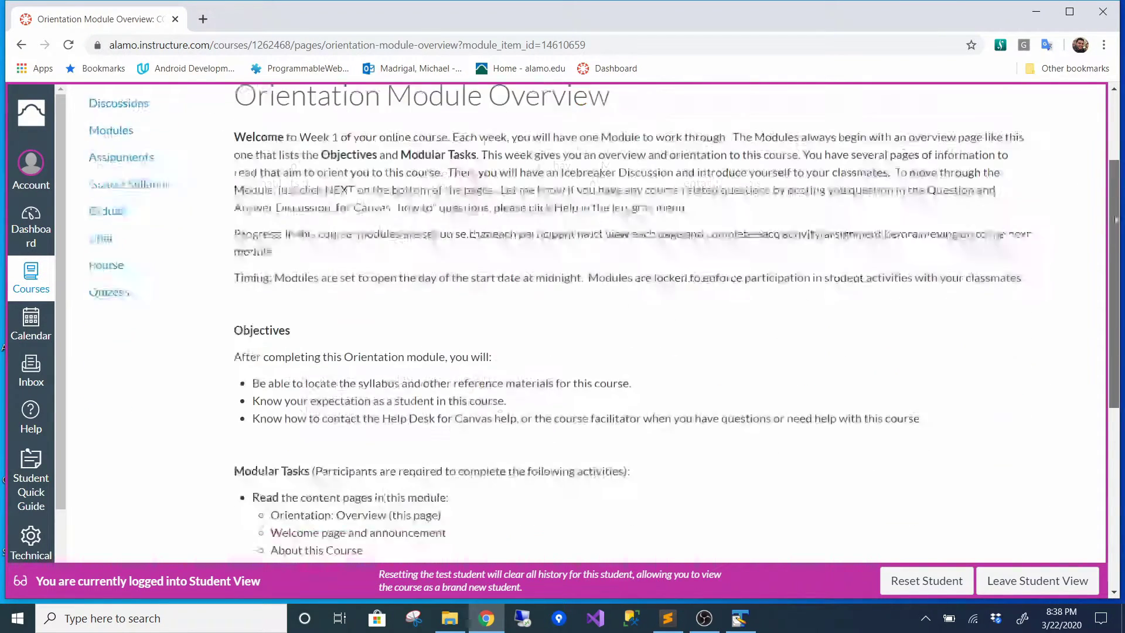
click(1020, 513)
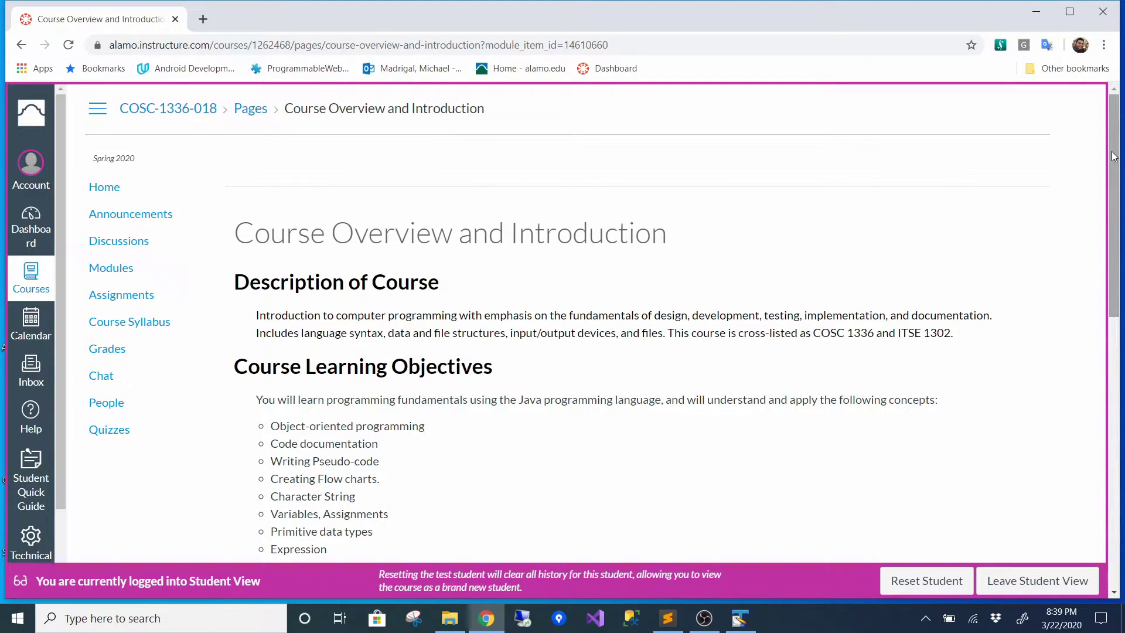
- Open the Setup Dropbox assignment from the course's assignment list and read its instructions
click(121, 294)
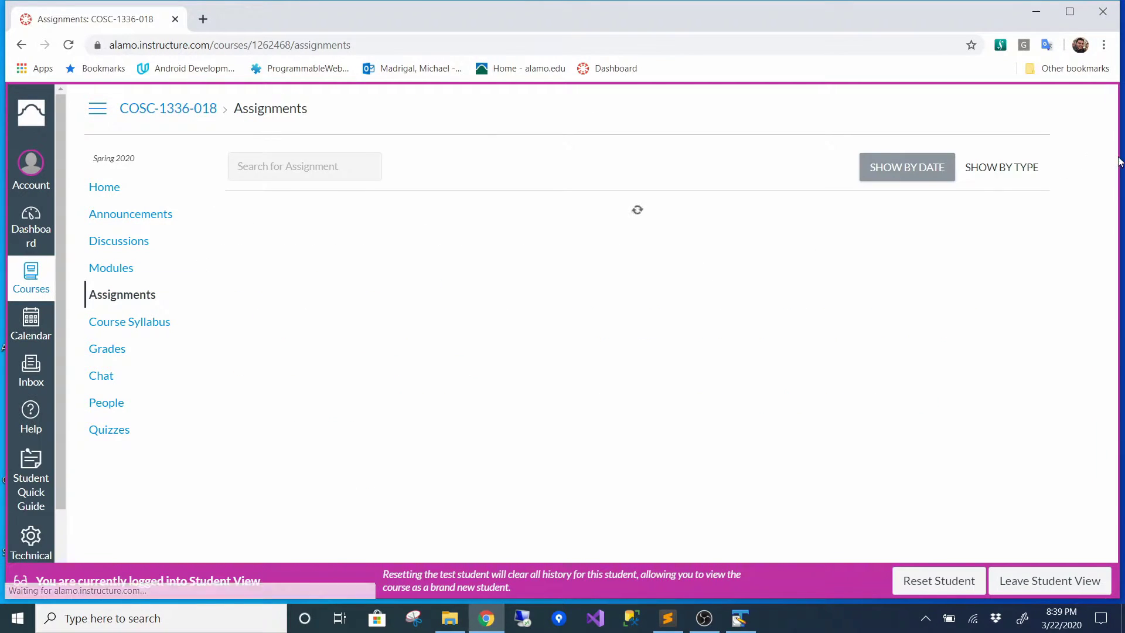
drag(1119, 161, 1123, 502)
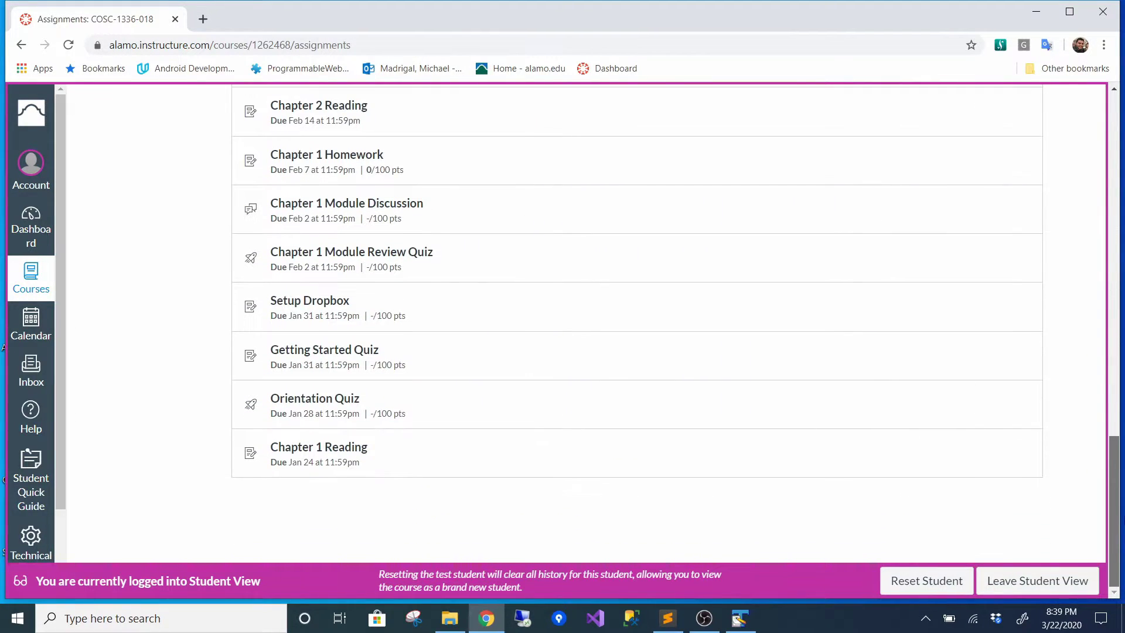
click(317, 303)
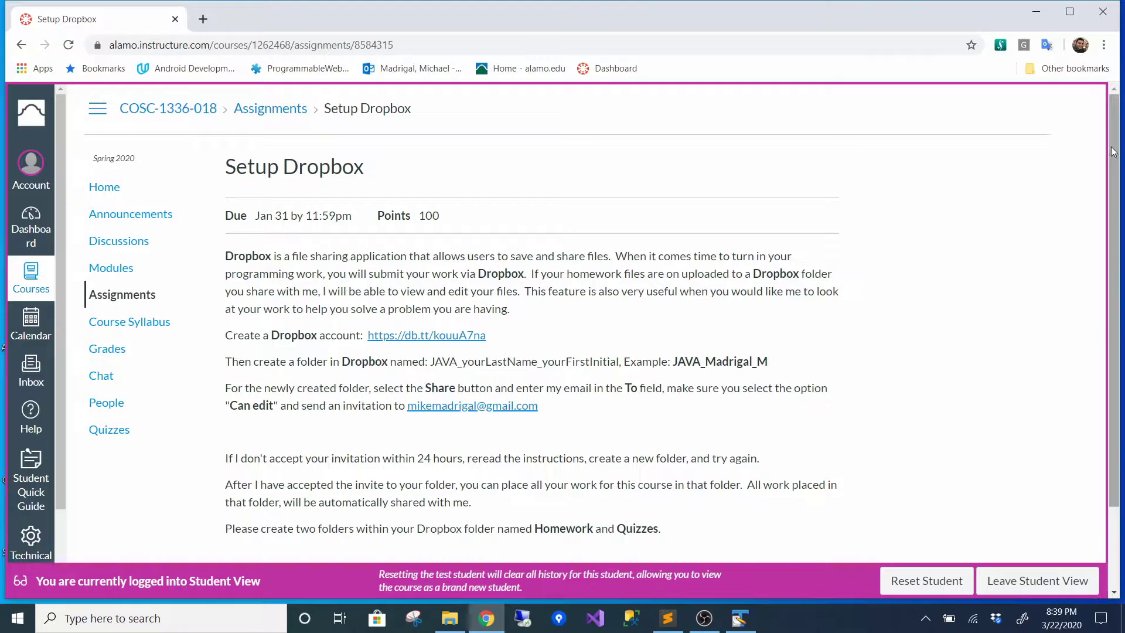
drag(1115, 153, 1116, 213)
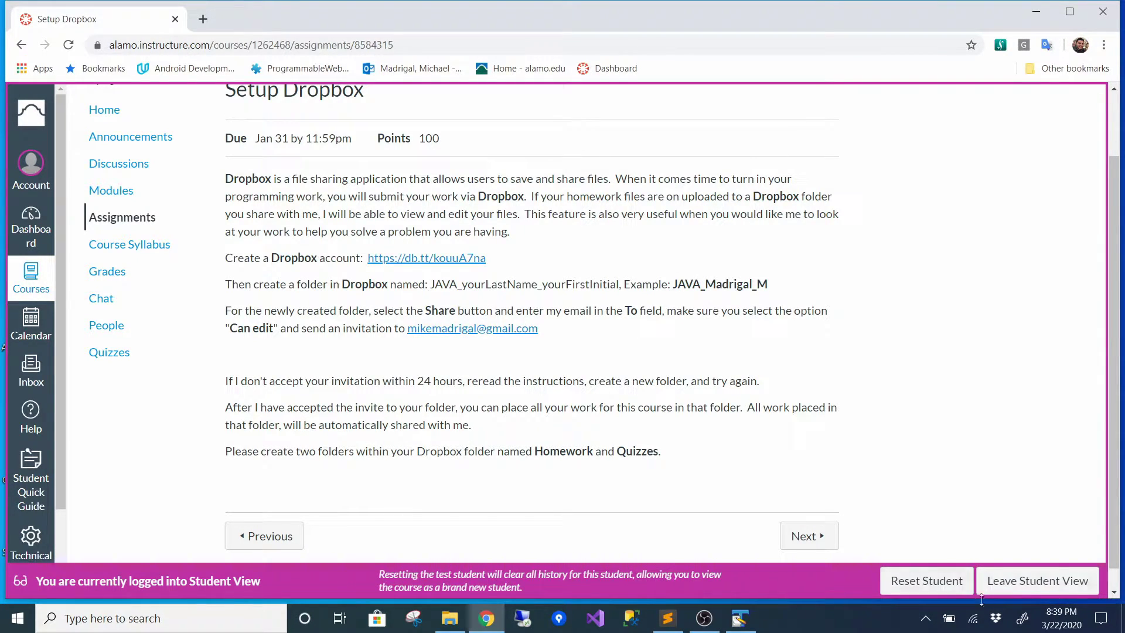
- Check the Dropbox notifications and open the Homework folder inside the shared Java folder in File Explorer
click(997, 622)
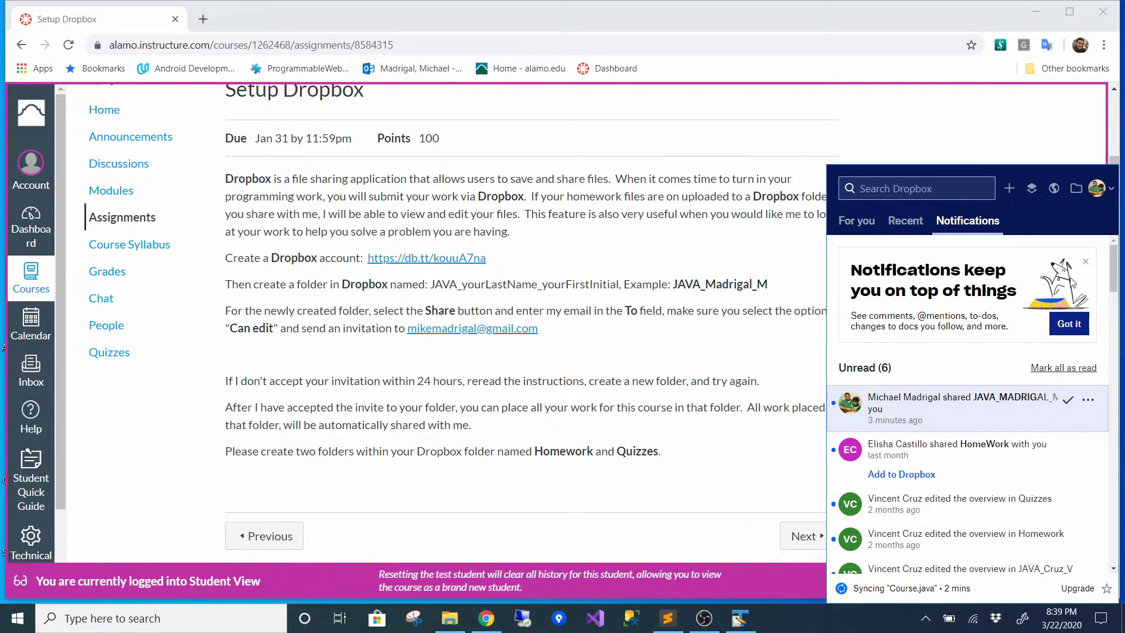
click(449, 618)
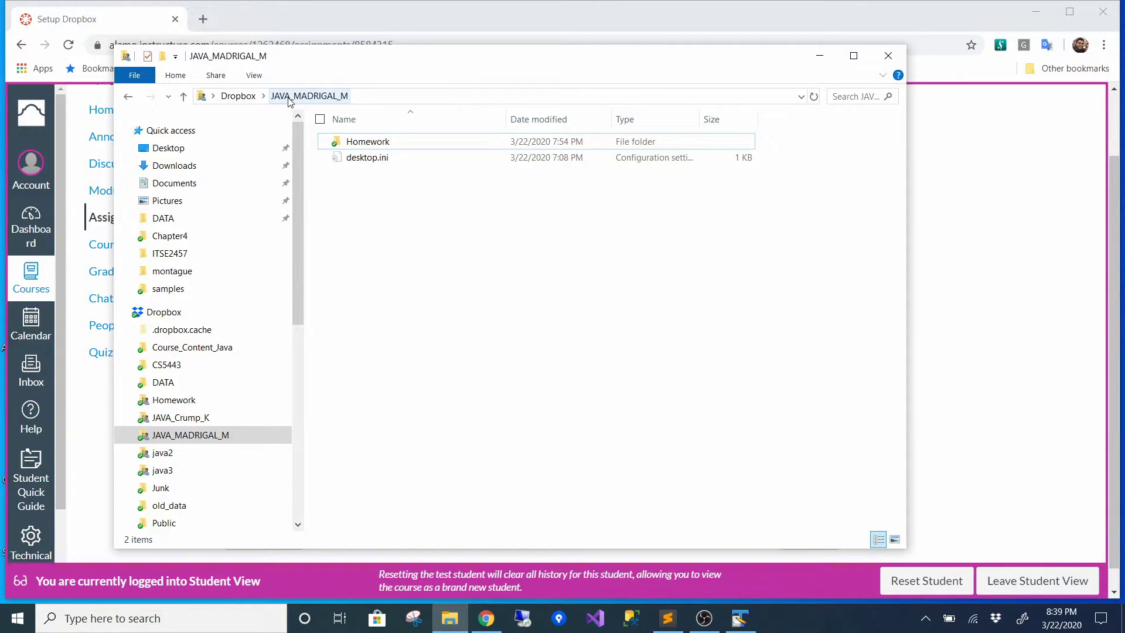
click(375, 142)
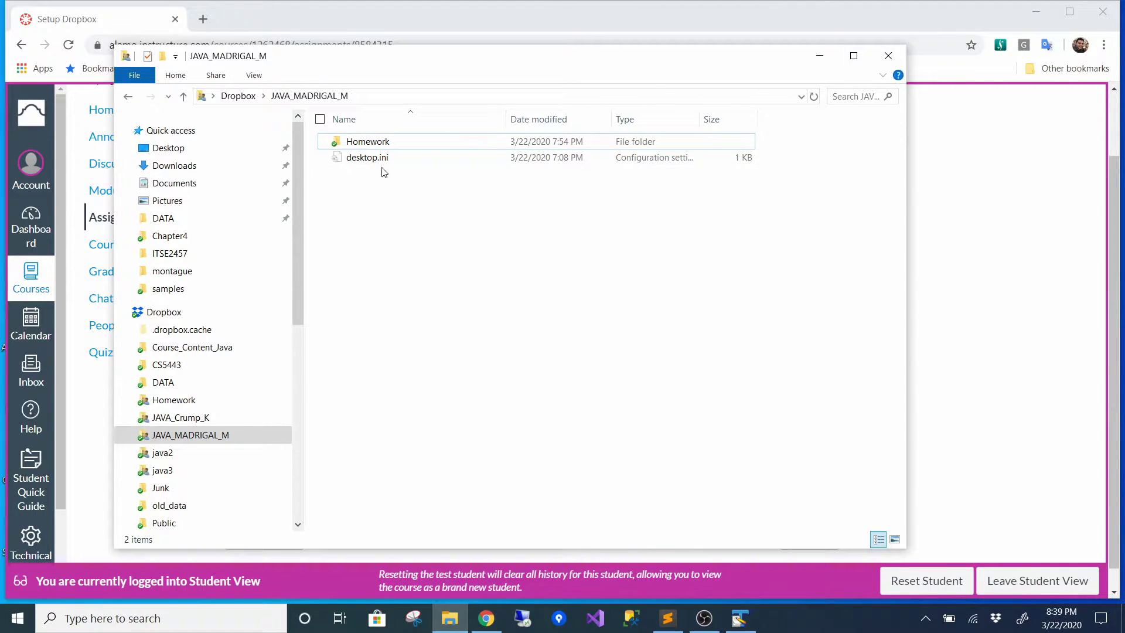
double_click(375, 147)
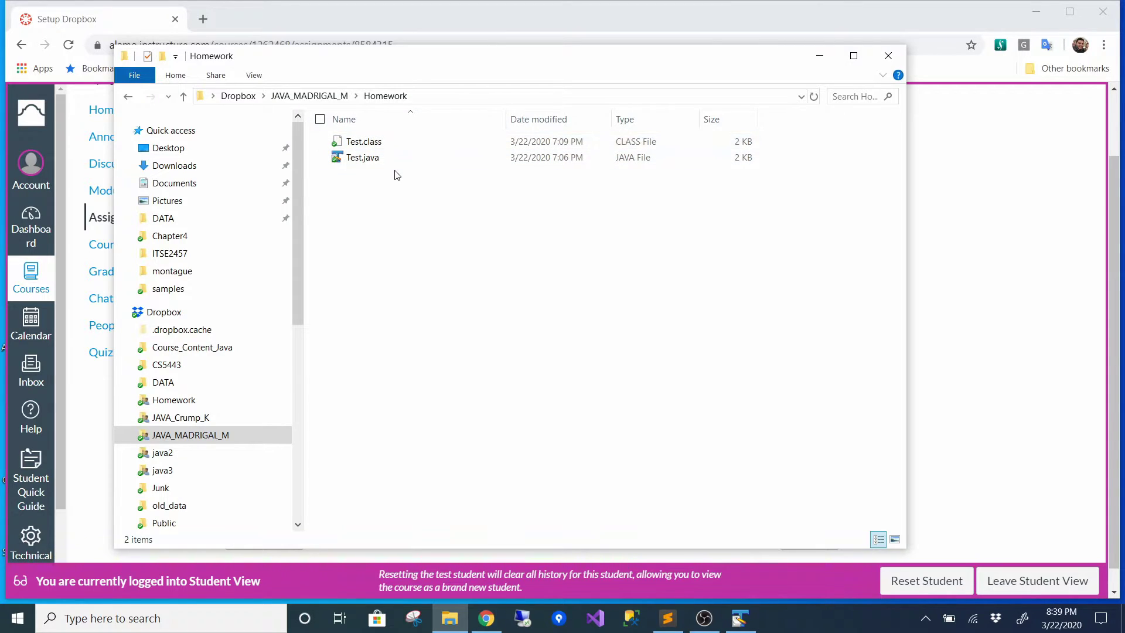
- Open Test.java in TextPad, look through its code and run the program
double_click(368, 163)
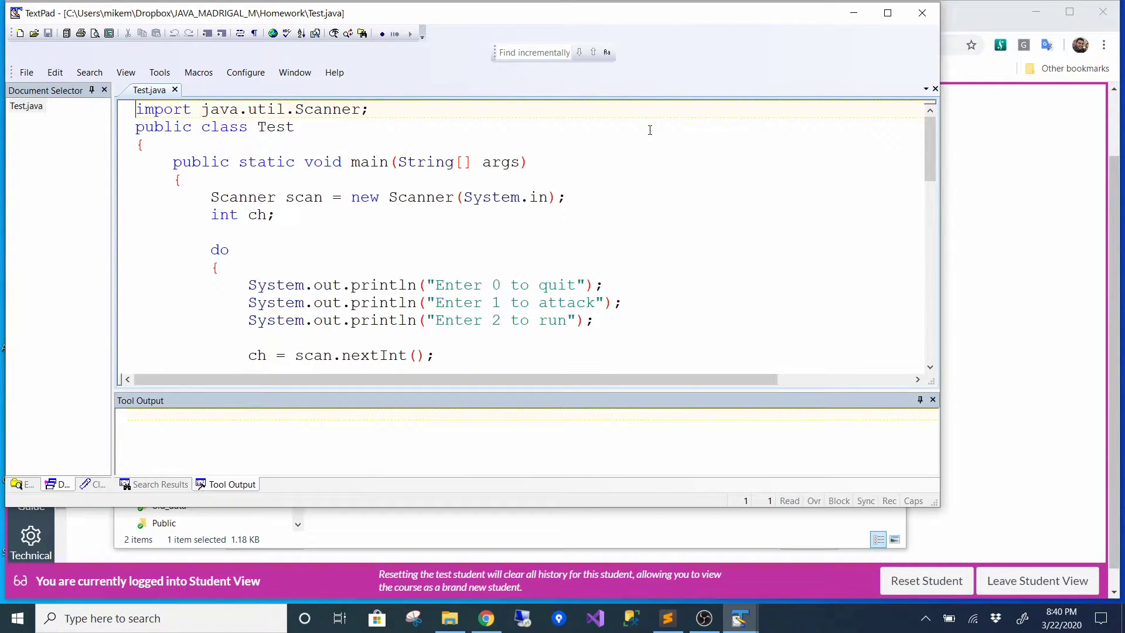
drag(930, 141, 947, 340)
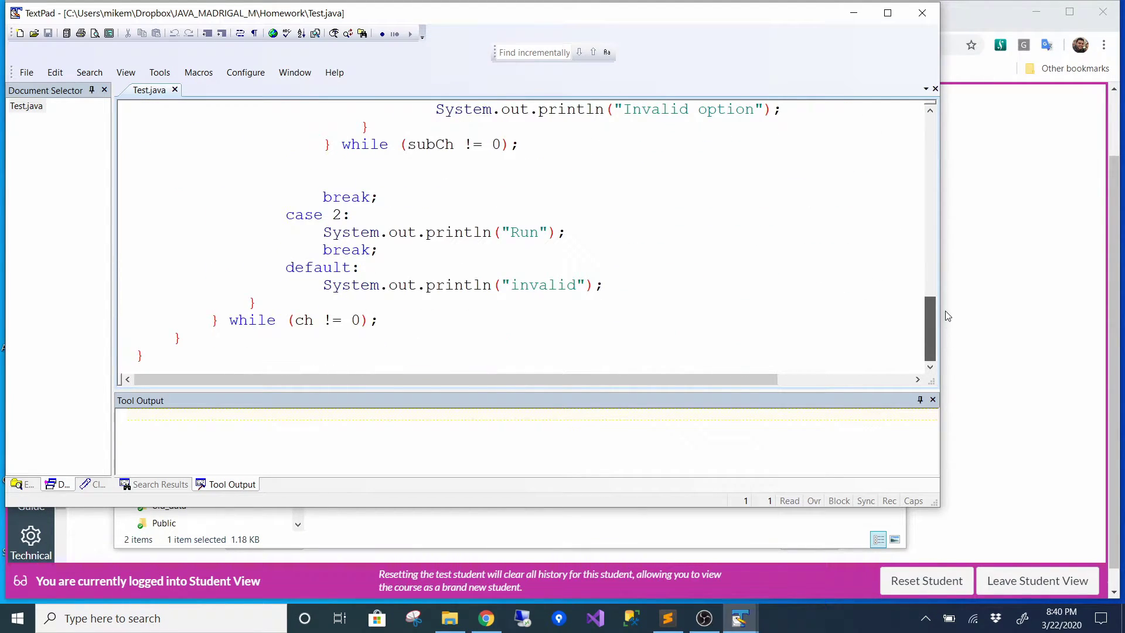
click(933, 147)
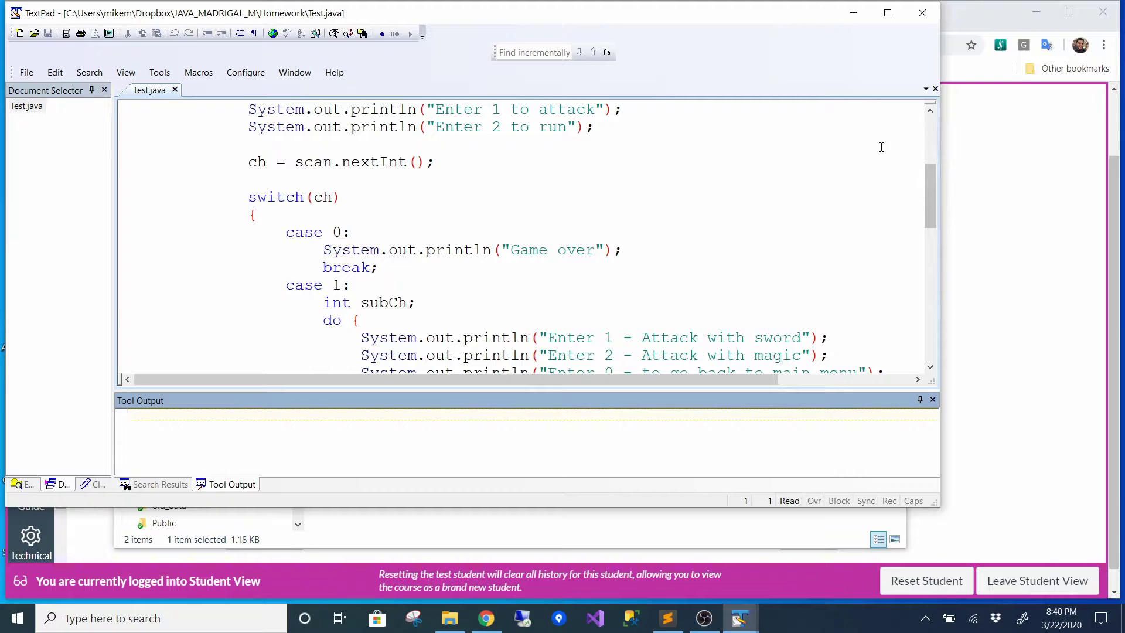
key(ctrl+2)
drag(540, 131, 436, 76)
click(1113, 76)
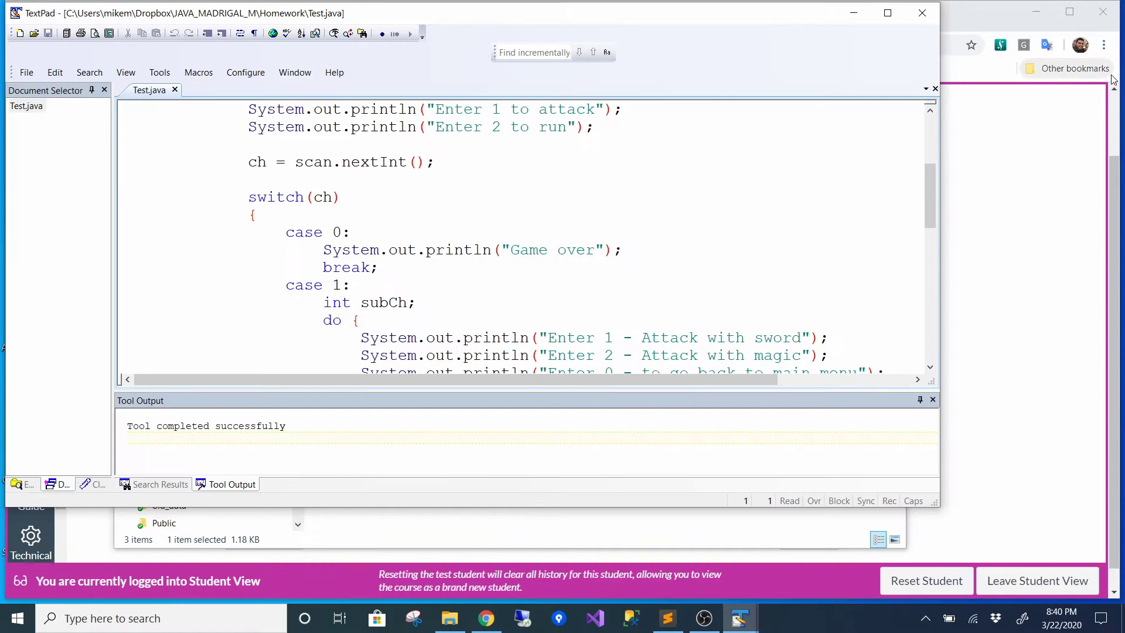
- Return to Chrome, leave Student View and open Test Student's Setup Dropbox record in SpeedGrader
click(1034, 39)
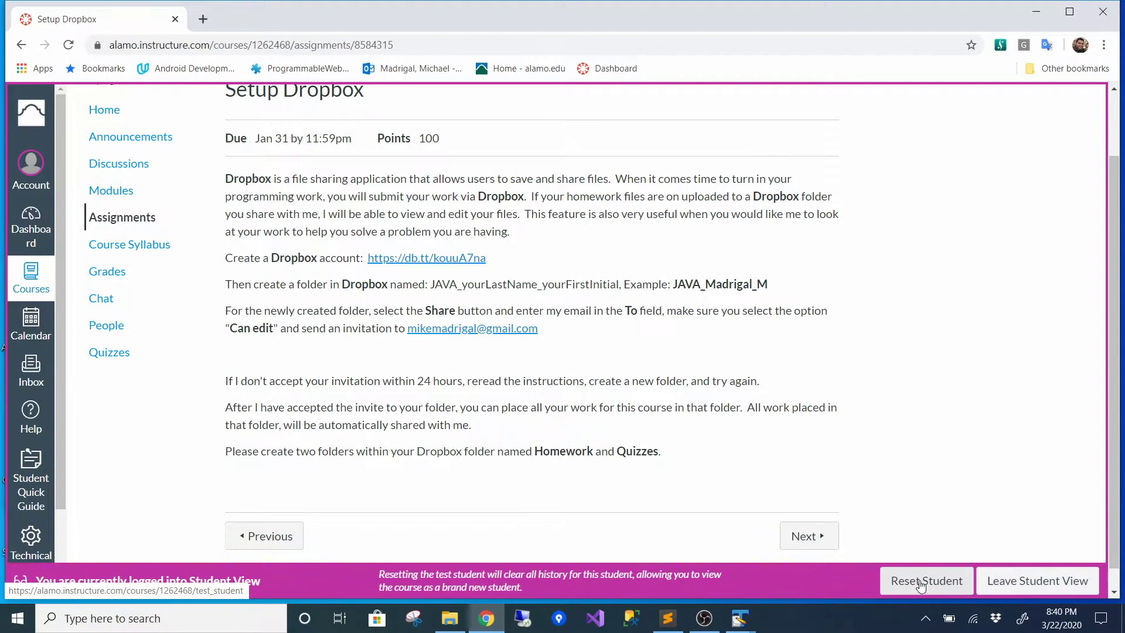
click(1009, 591)
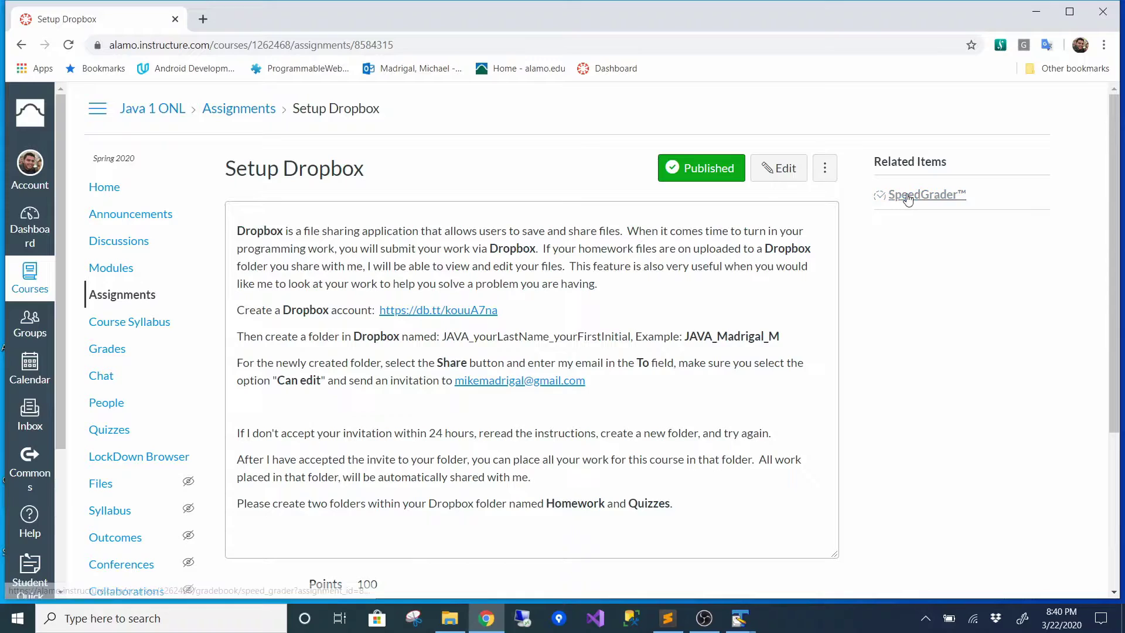
click(886, 196)
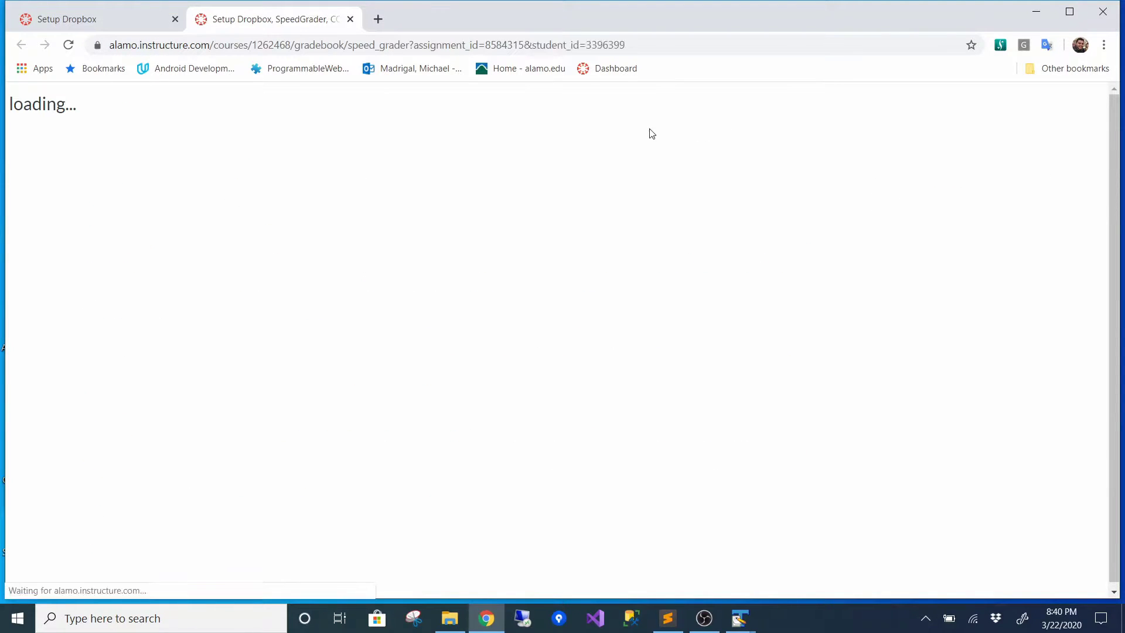
click(944, 109)
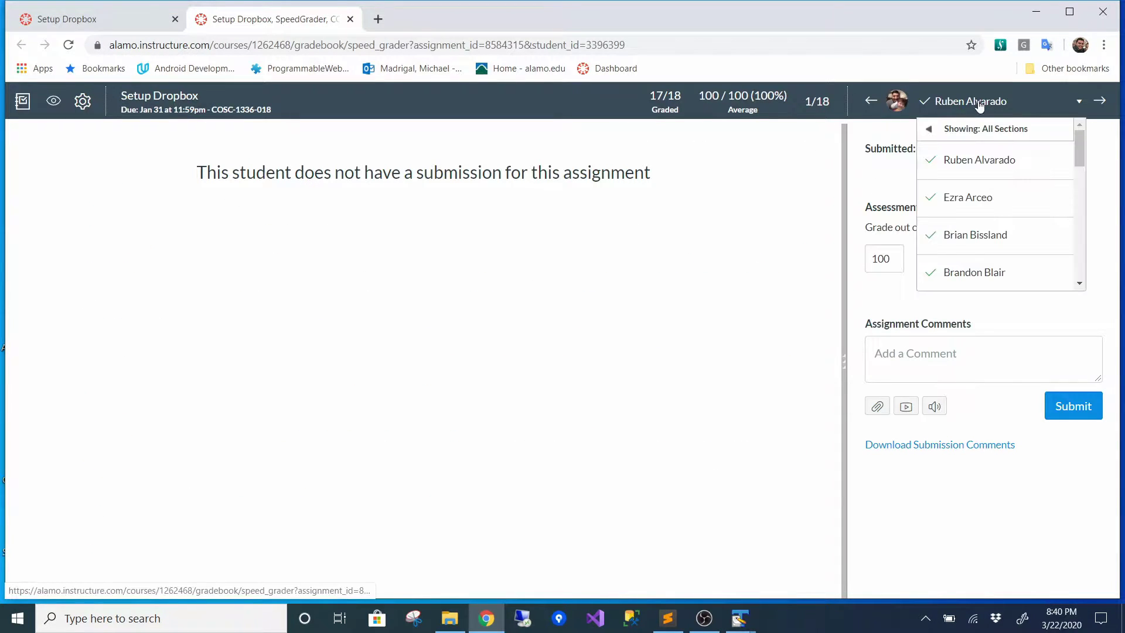
drag(1078, 138, 1099, 261)
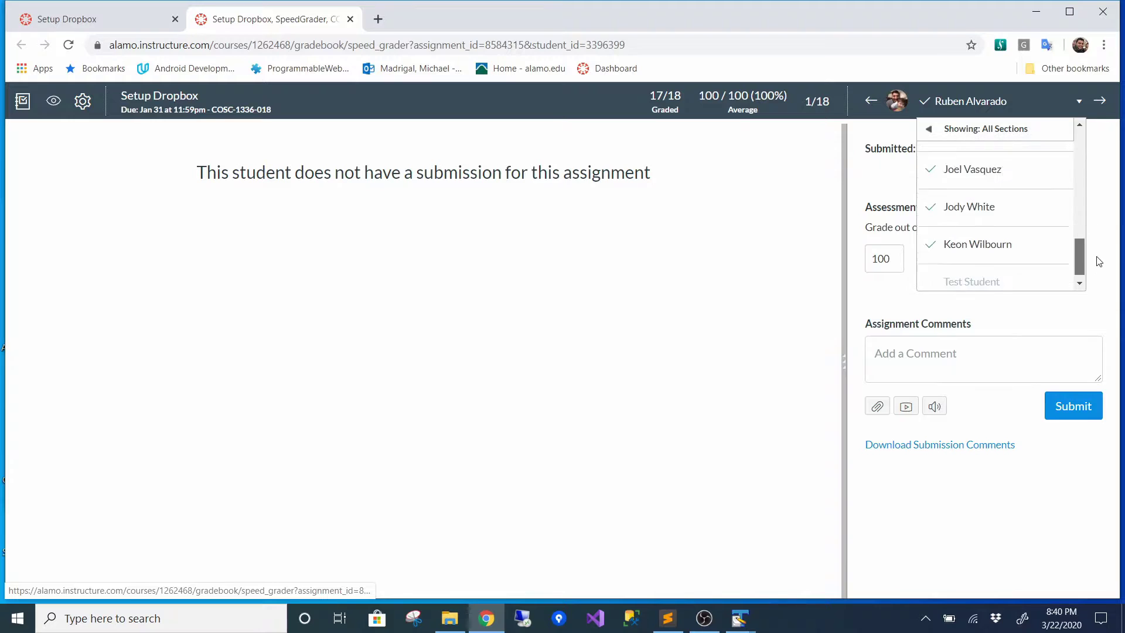
click(973, 272)
- Grade Test Student 0 out of 100 and submit the comment "Read the coding standards. Make corrections ASAP."
click(884, 204)
click(880, 238)
click(907, 303)
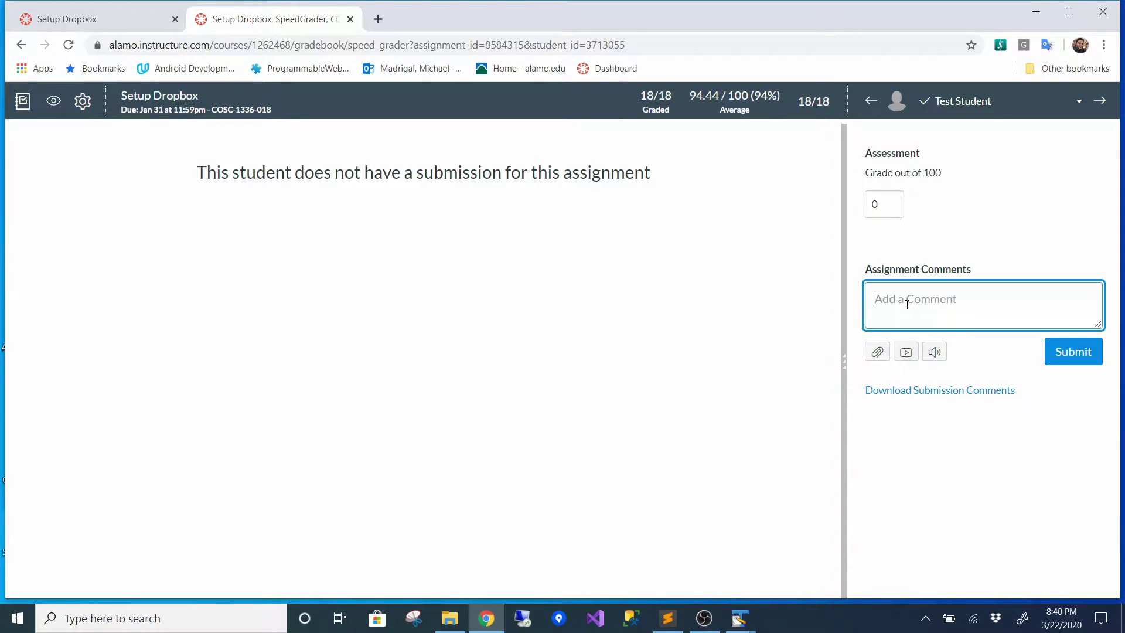
text(Read the coding standards. Make co)
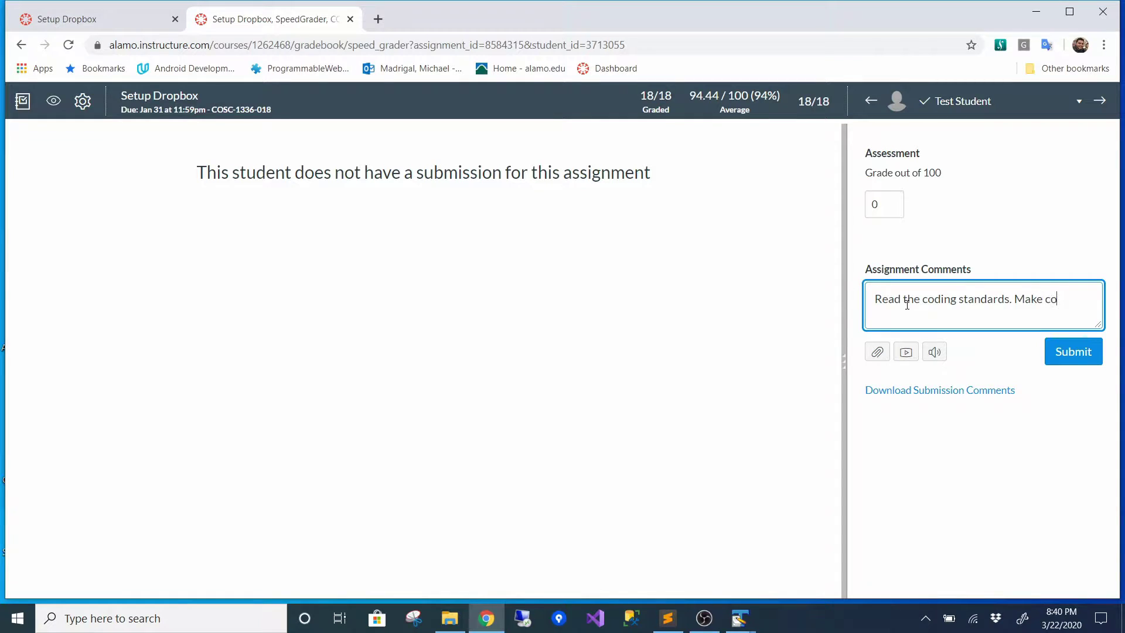
text(rrections)
text(ASAP.)
click(1070, 349)
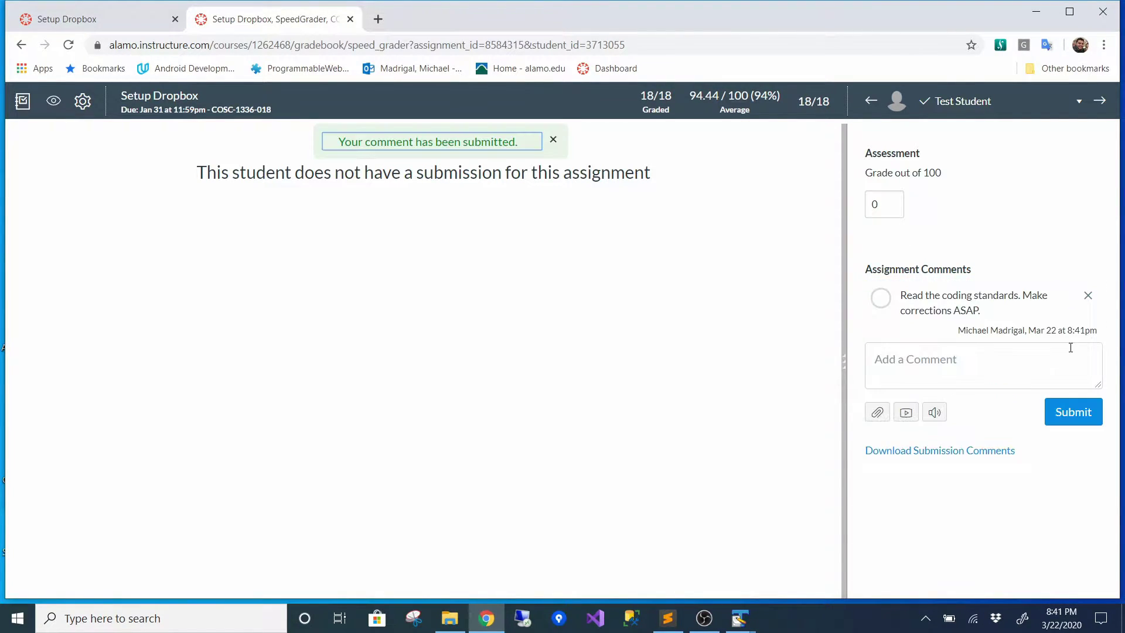
- Go back to the course home page in the Setup Dropbox assignment's browser tab and enter Student View
click(106, 28)
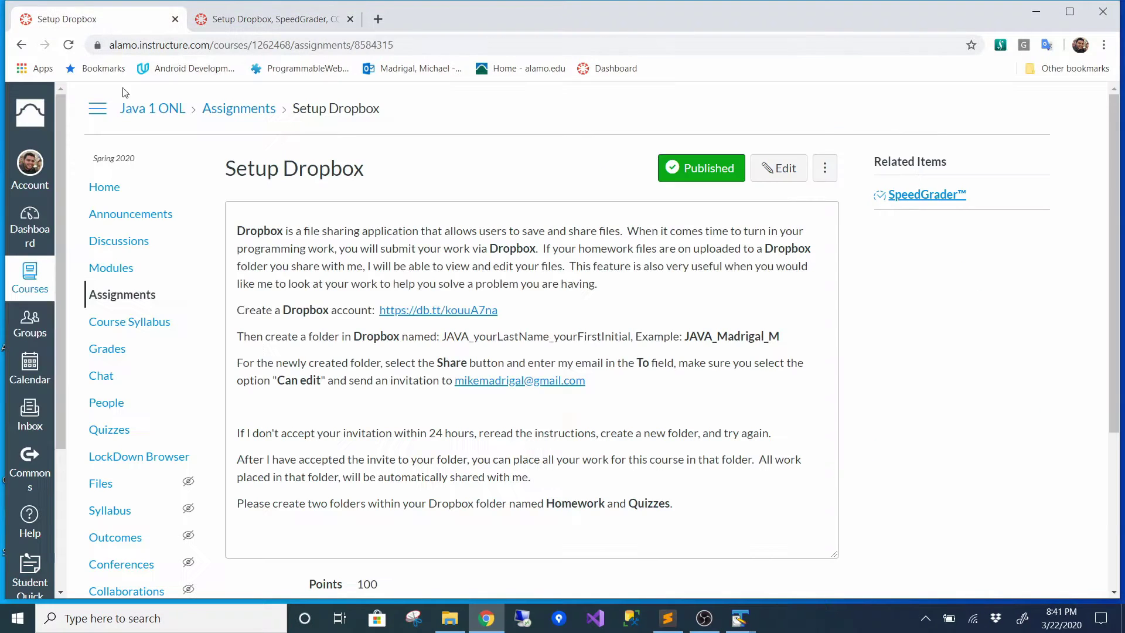
click(105, 186)
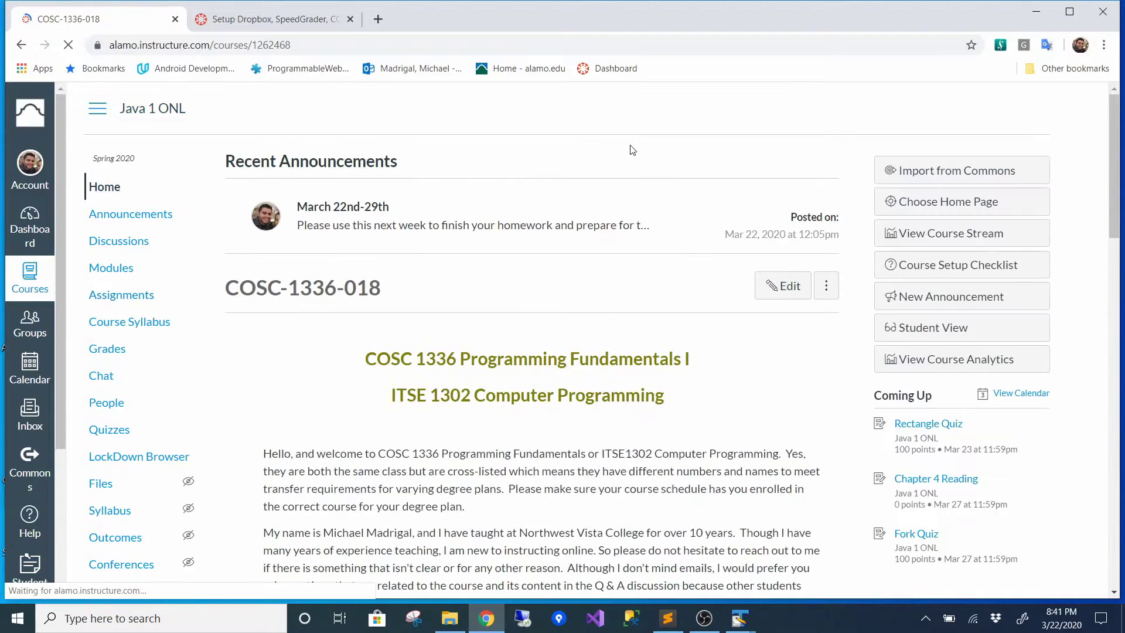
click(987, 339)
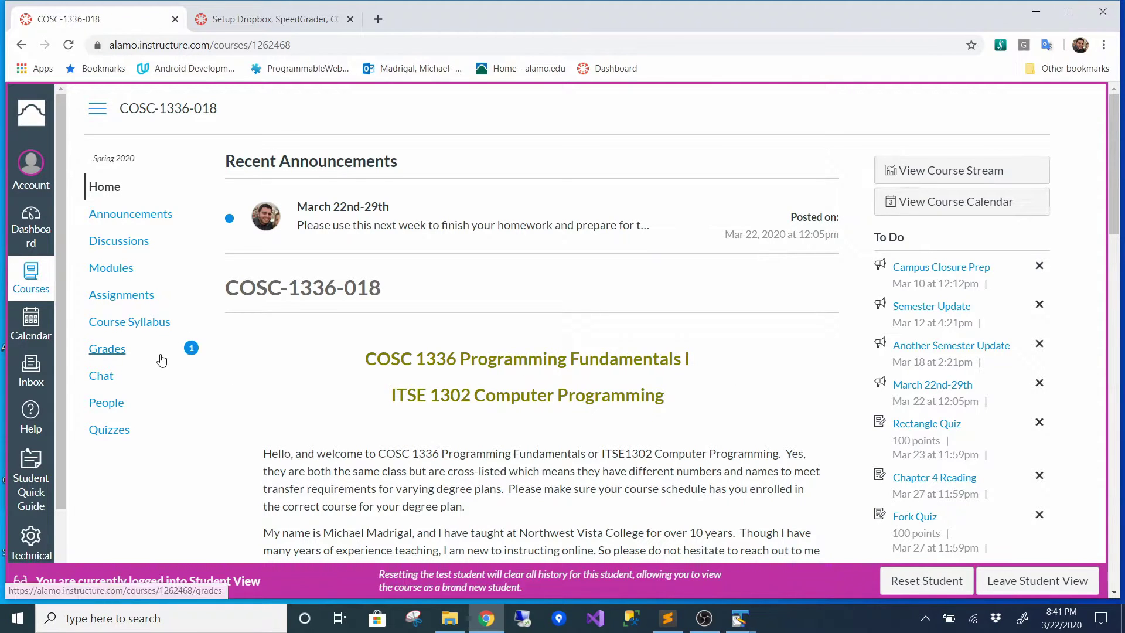
- Open the Grades page, show the instructor comments for Setup Dropbox and open that assignment's submission details
click(113, 354)
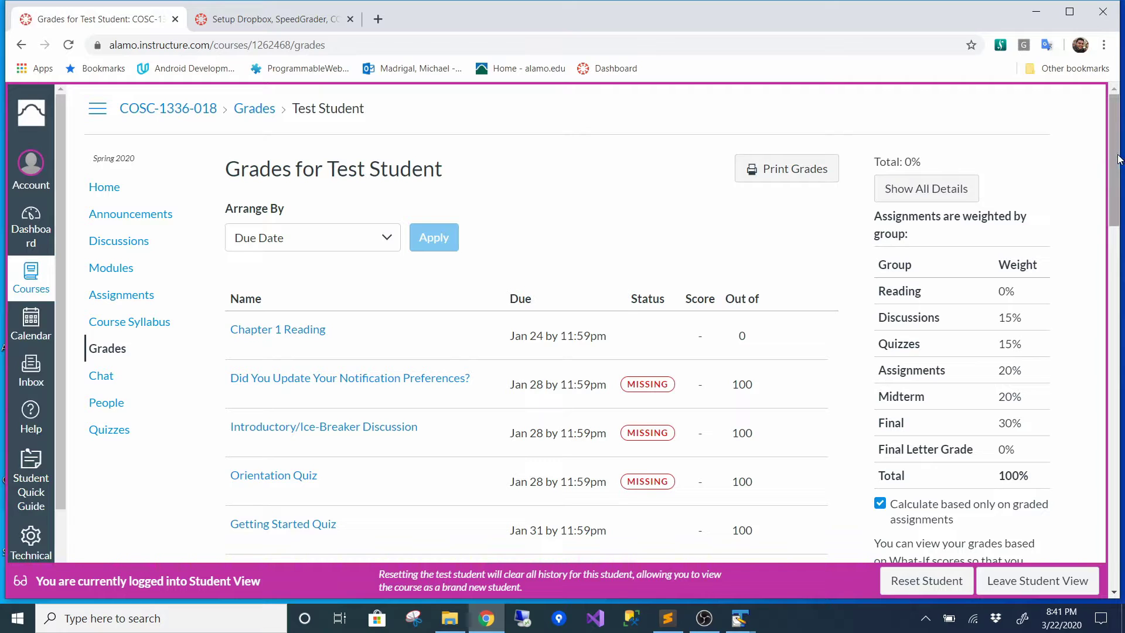
scroll(1117, 176, down, 1)
scroll(1117, 176, down, 6)
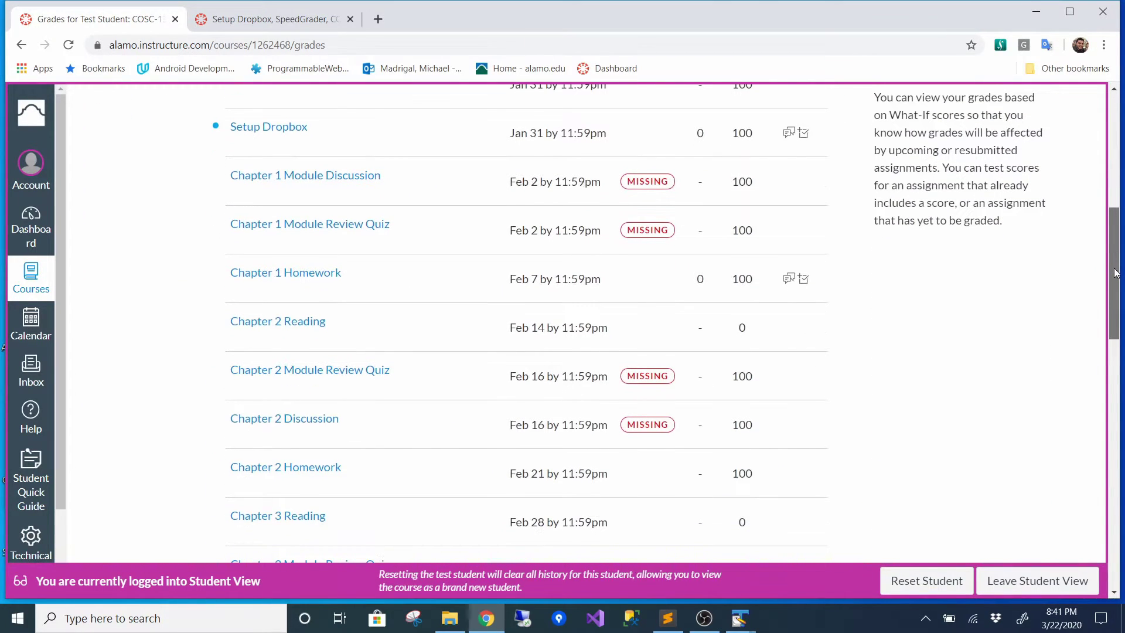
click(788, 134)
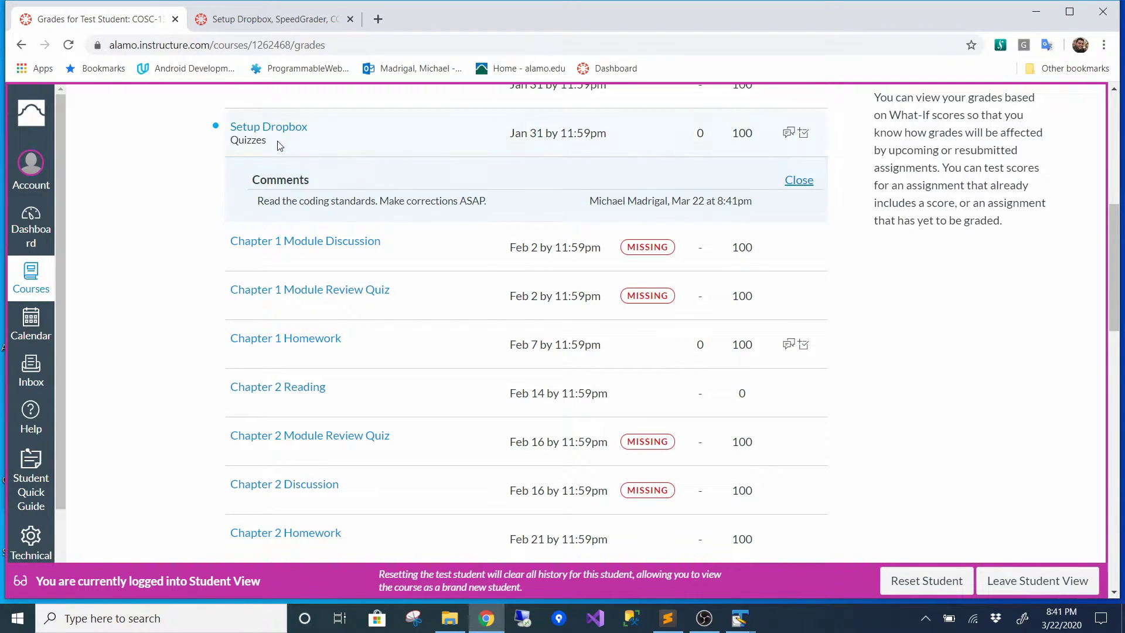
click(273, 132)
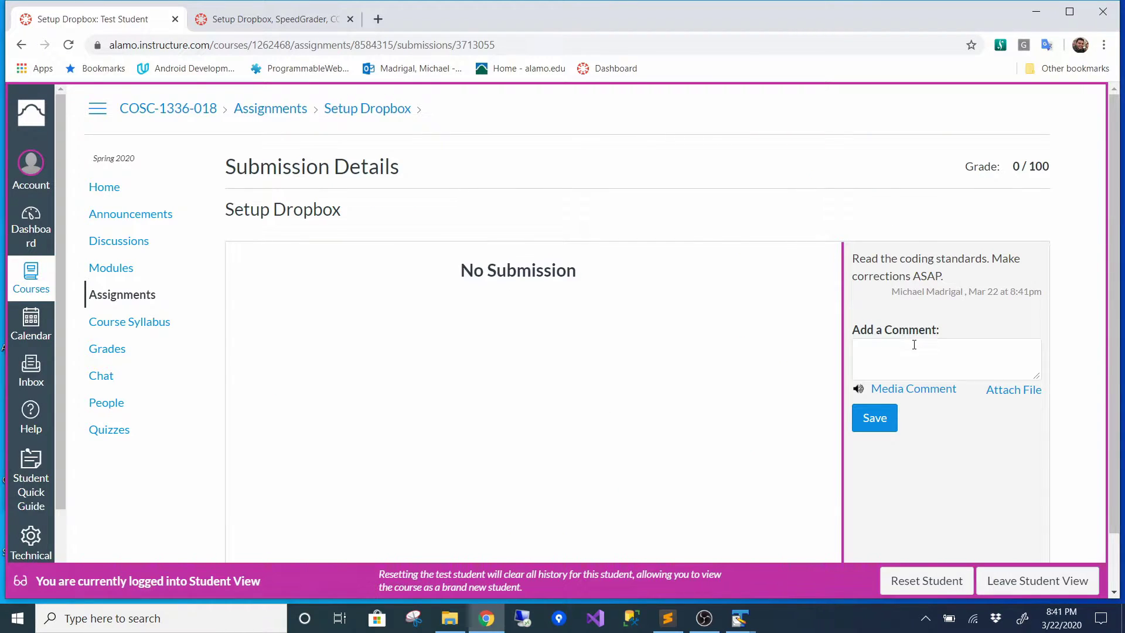
- Add and save the comment "Ok. On it" on the Setup Dropbox submission
click(957, 355)
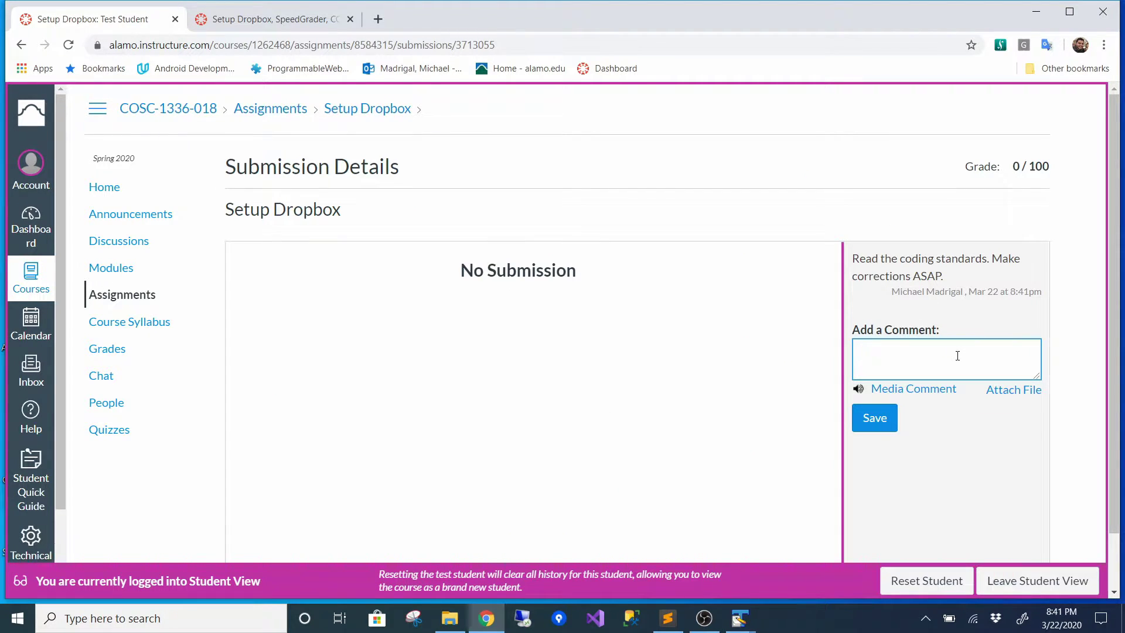
text(Ok. On it)
click(872, 420)
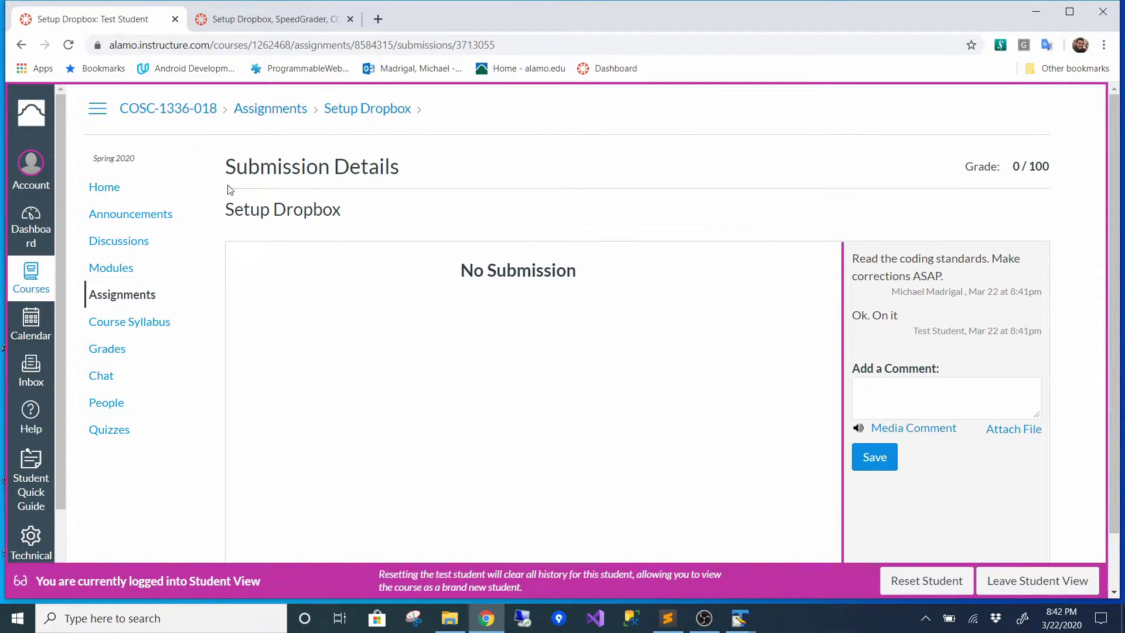
- Open the pinned Question & Answer Discussion and look through its guidelines, exam bonus rules, student questions and instructor replies
click(118, 241)
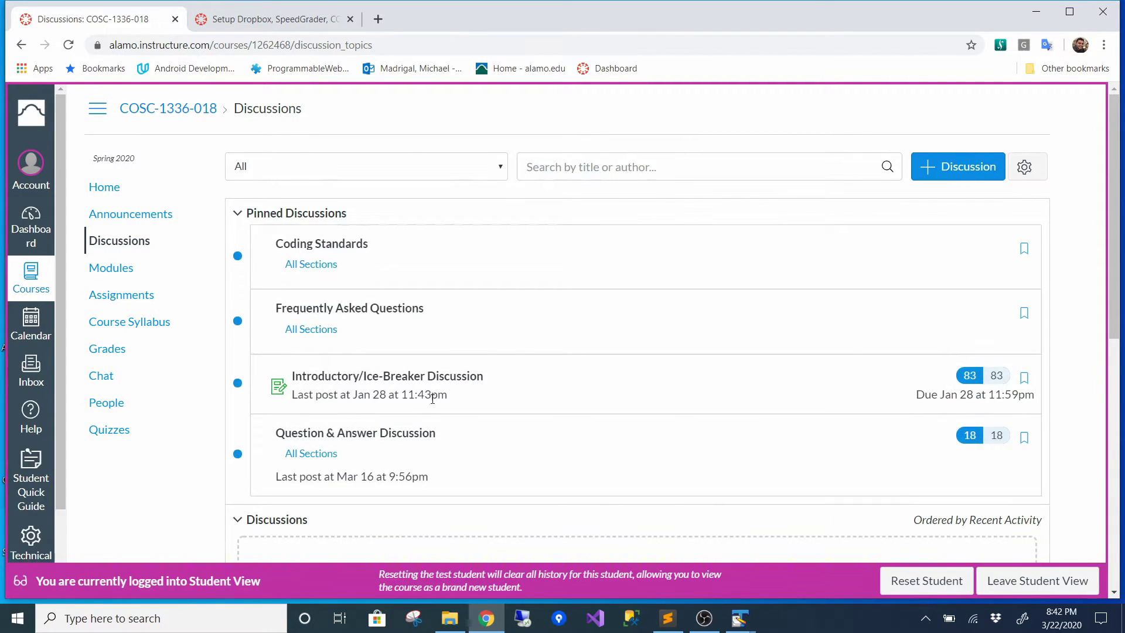
click(372, 435)
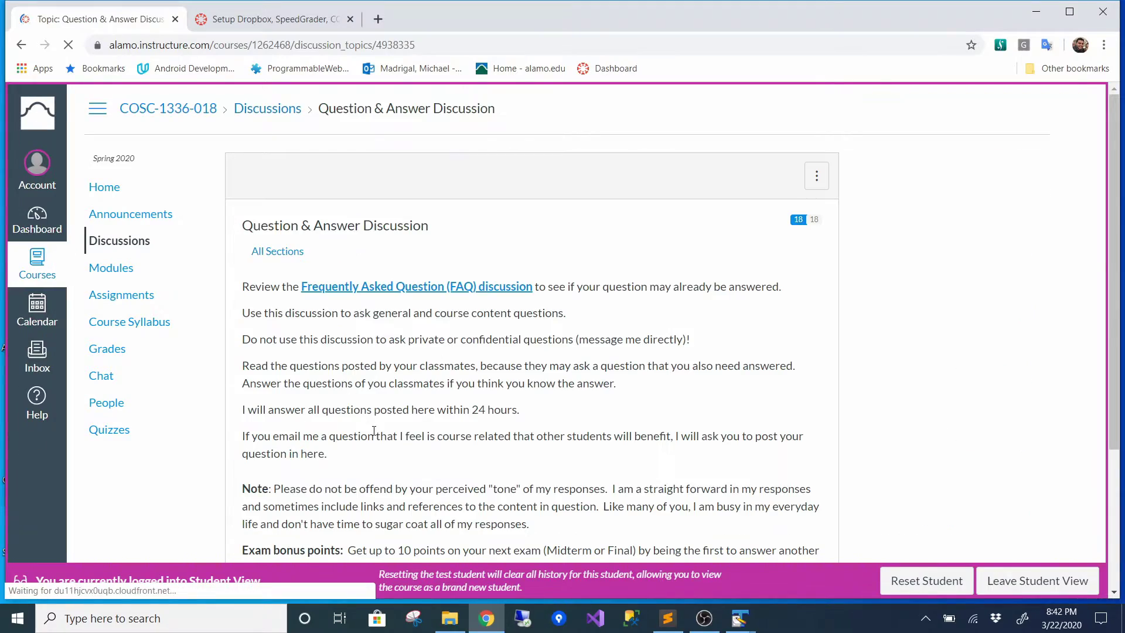
drag(1114, 136, 1083, 508)
scroll(1082, 507, down, 7)
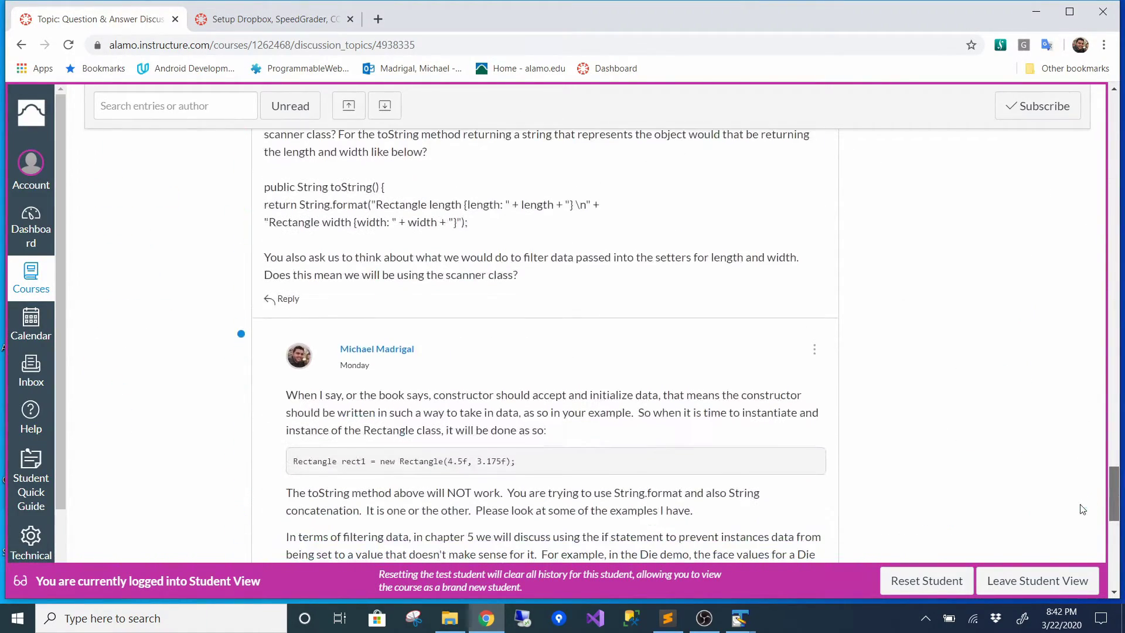
scroll(1073, 552, down, 3)
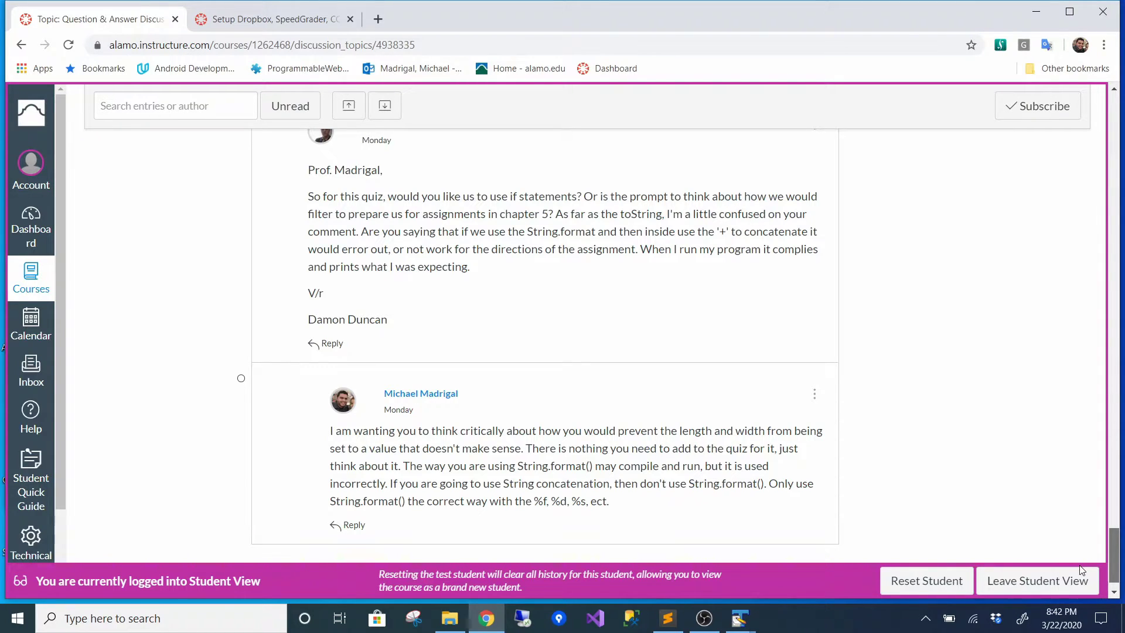
scroll(1091, 554, up, 3)
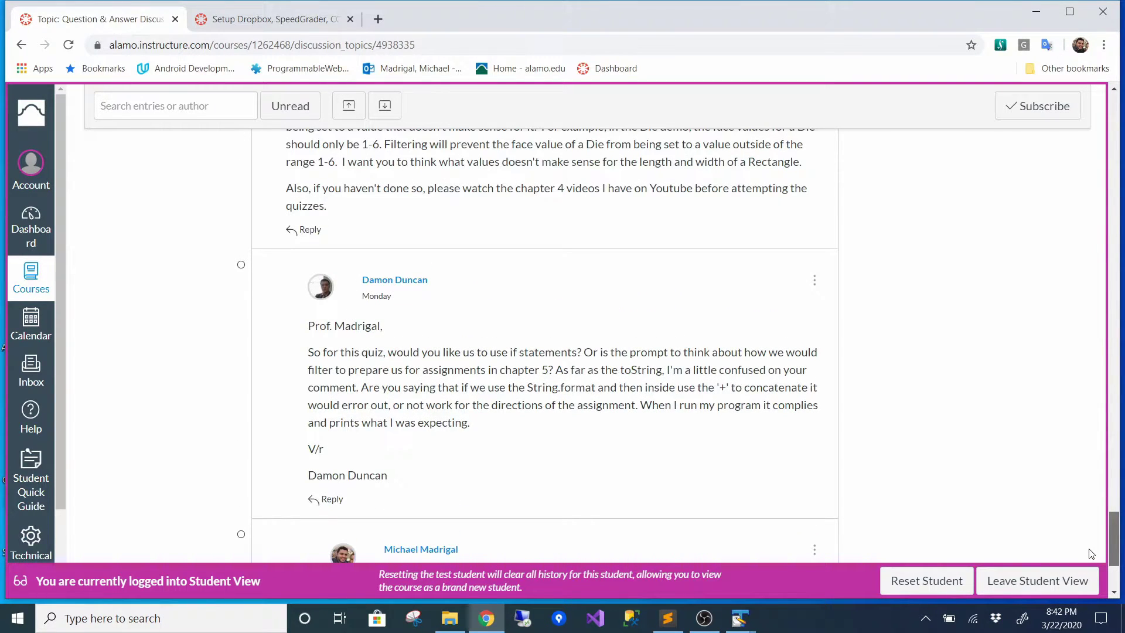
drag(1114, 542, 1118, 164)
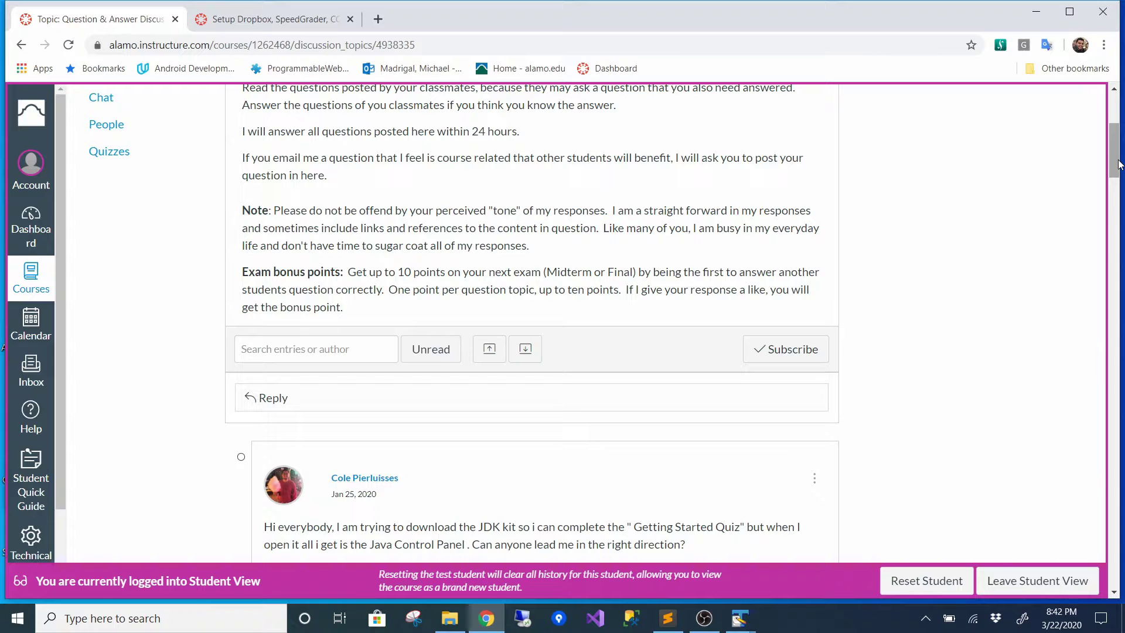
scroll(743, 291, down, 5)
scroll(742, 291, up, 10)
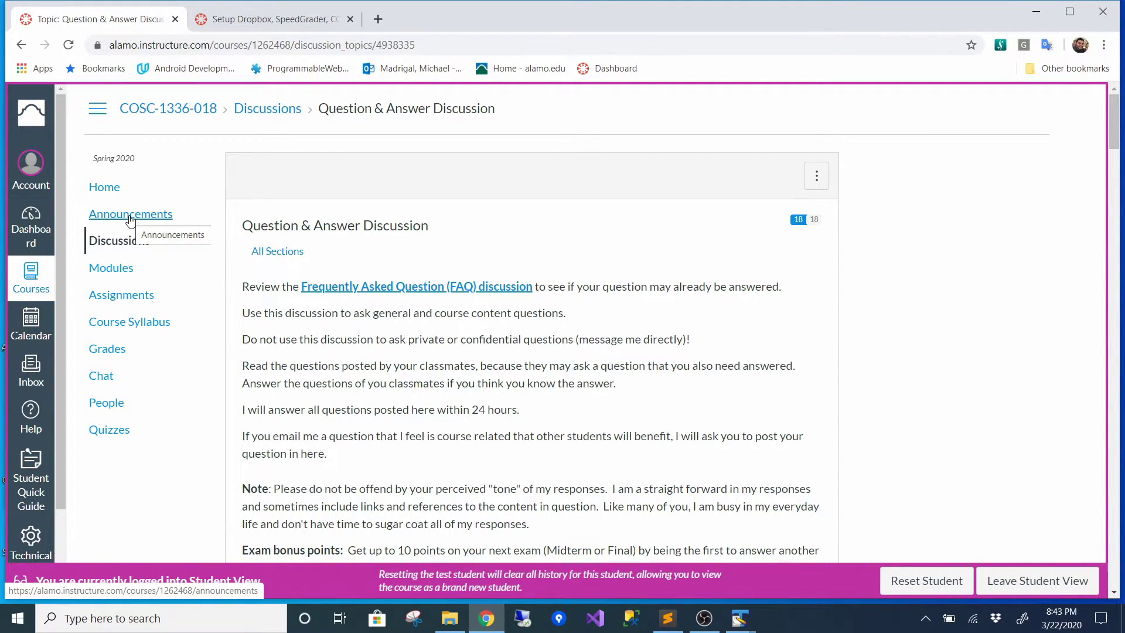
- Find "Midterm Exam, Test your computer." in the Midterm Exam Module - Chapters 1-4 and launch the quiz
click(111, 268)
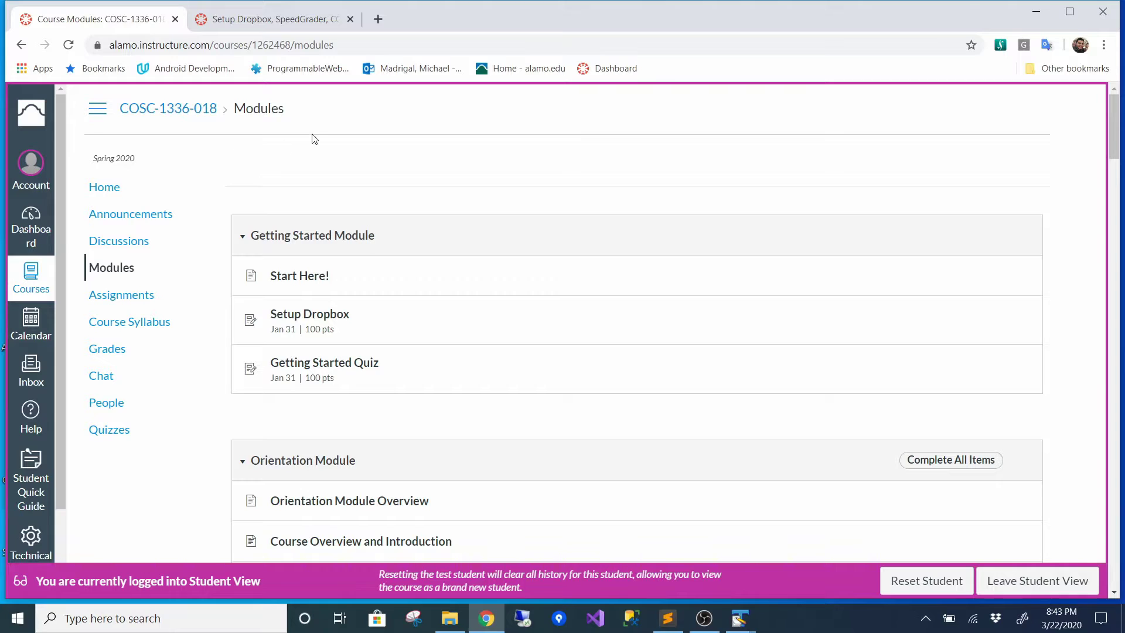
drag(1119, 119, 1091, 562)
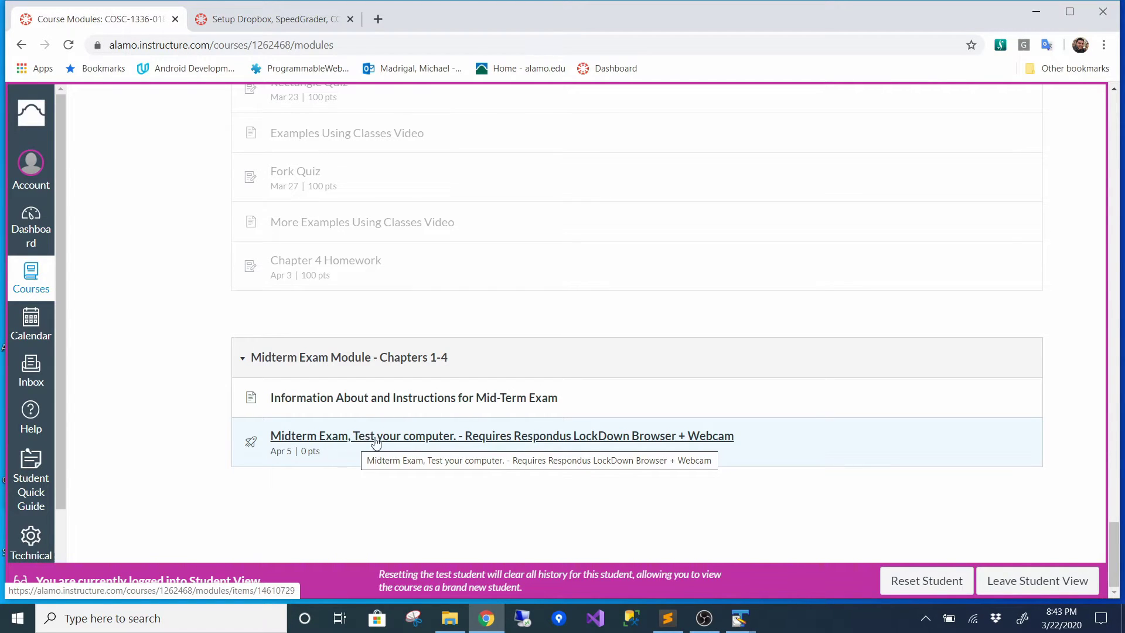
click(496, 441)
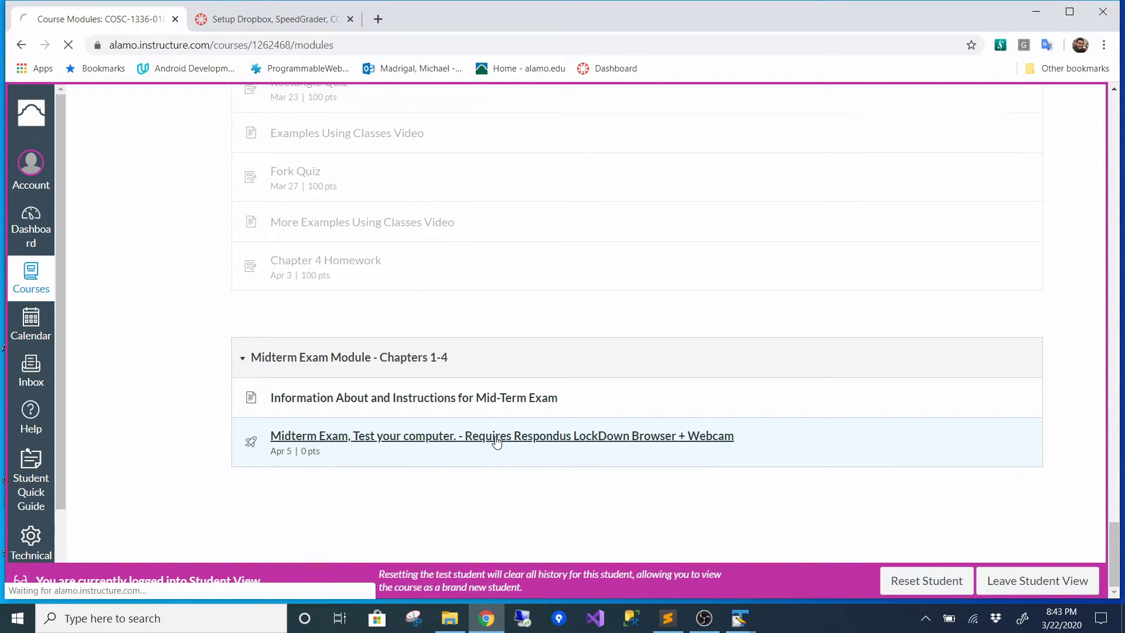
click(526, 476)
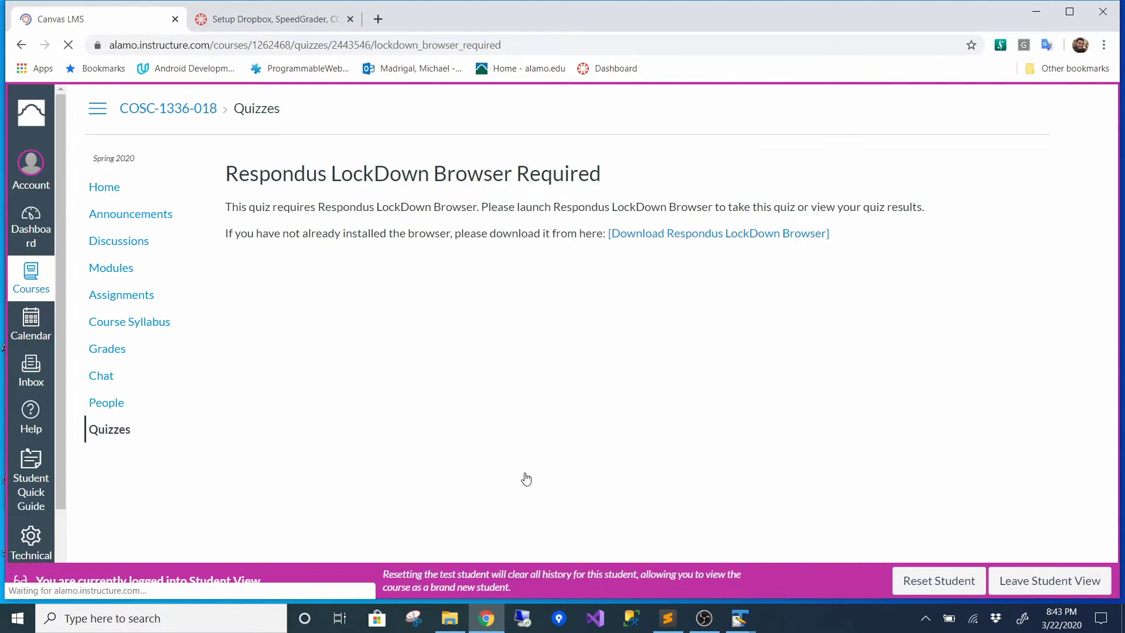
- Open the Respondus LockDown Browser download page, then return to the Canvas quiz tab
click(676, 237)
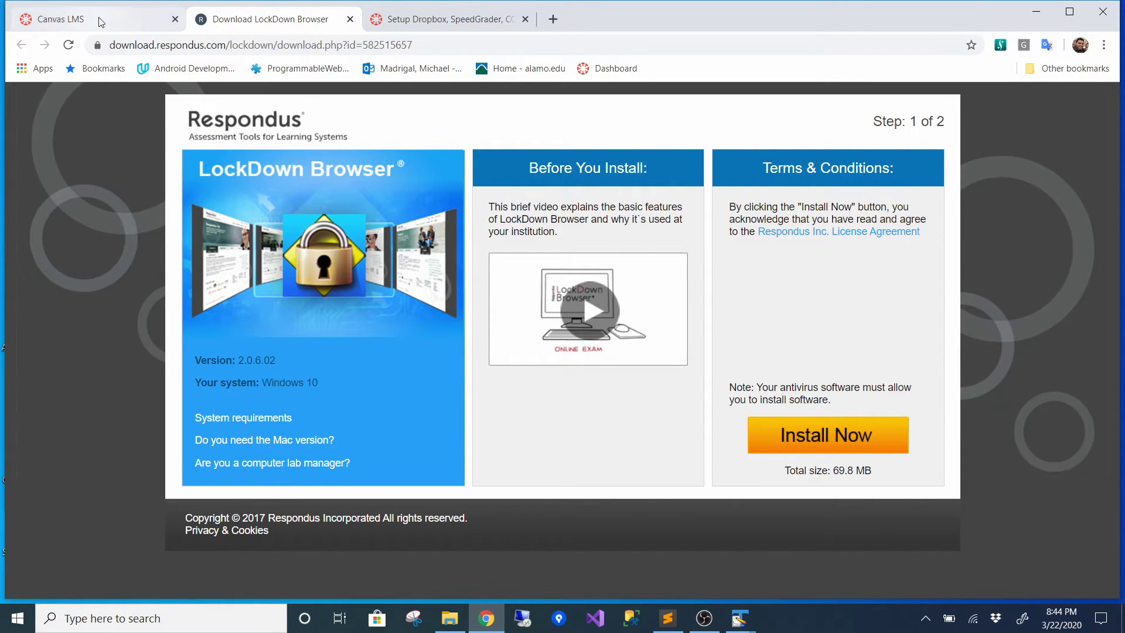
click(131, 19)
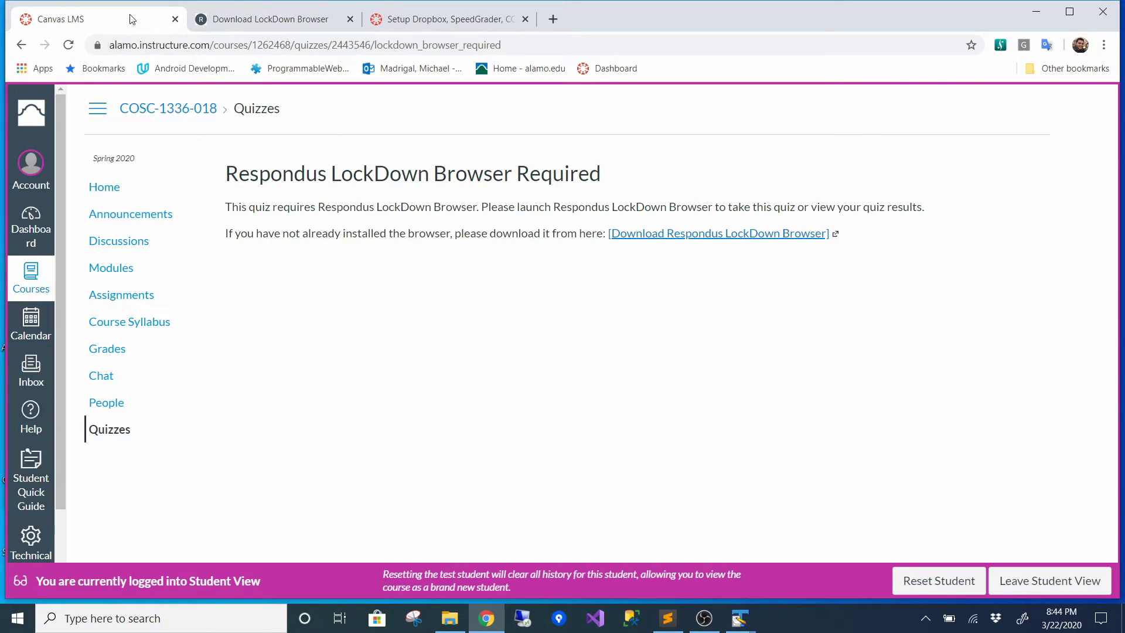